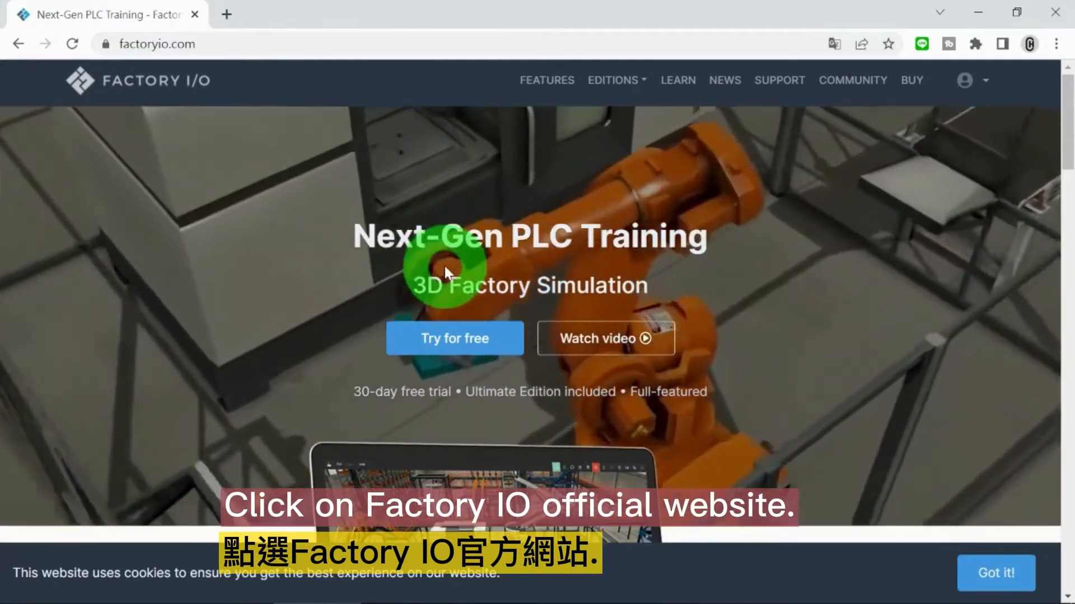
Step: Look through the Factory I/O homepage down to its footer and review the available editions
{"action": "scroll", "coordinate": [445, 268], "scroll_direction": "down", "scroll_amount": 3}
{"action": "scroll", "coordinate": [444, 270], "scroll_direction": "down", "scroll_amount": 9}
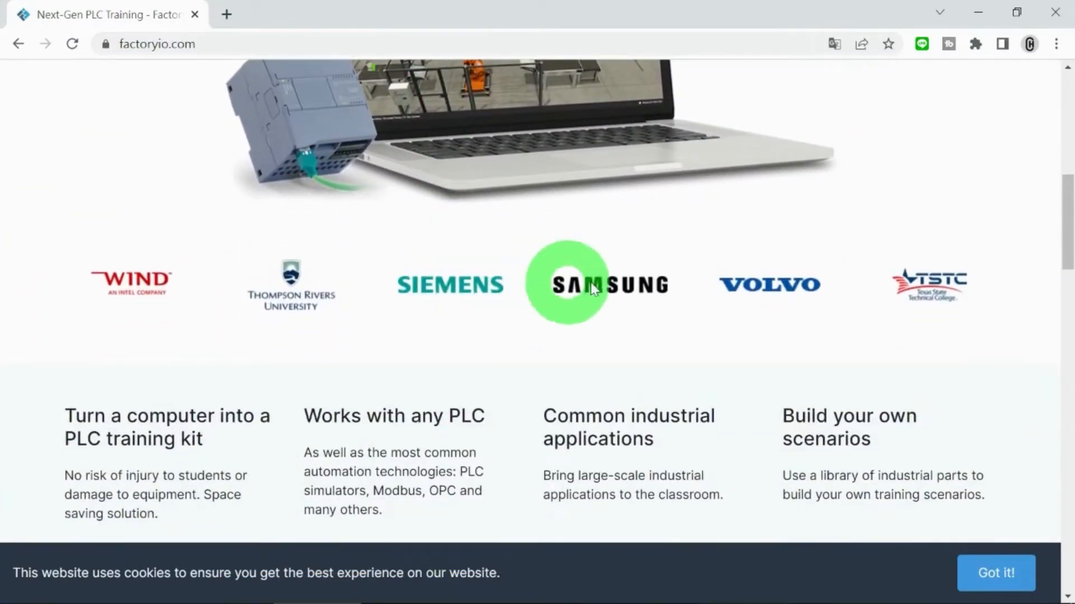
{"action": "scroll", "coordinate": [895, 340], "scroll_direction": "down", "scroll_amount": 2}
{"action": "scroll", "coordinate": [895, 341], "scroll_direction": "down", "scroll_amount": 12}
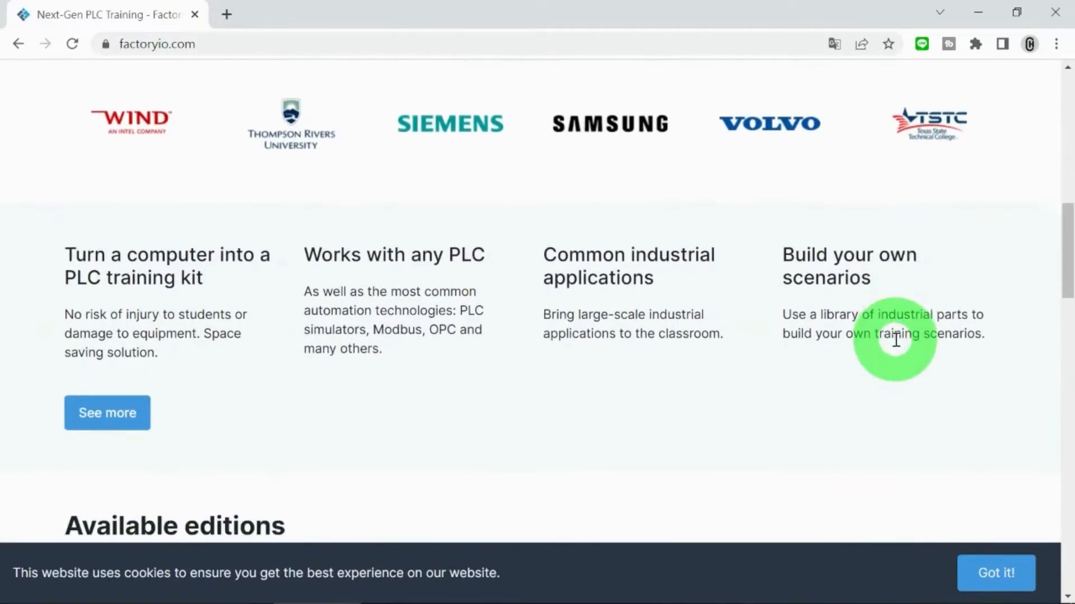
{"action": "scroll", "coordinate": [894, 344], "scroll_direction": "down", "scroll_amount": 6}
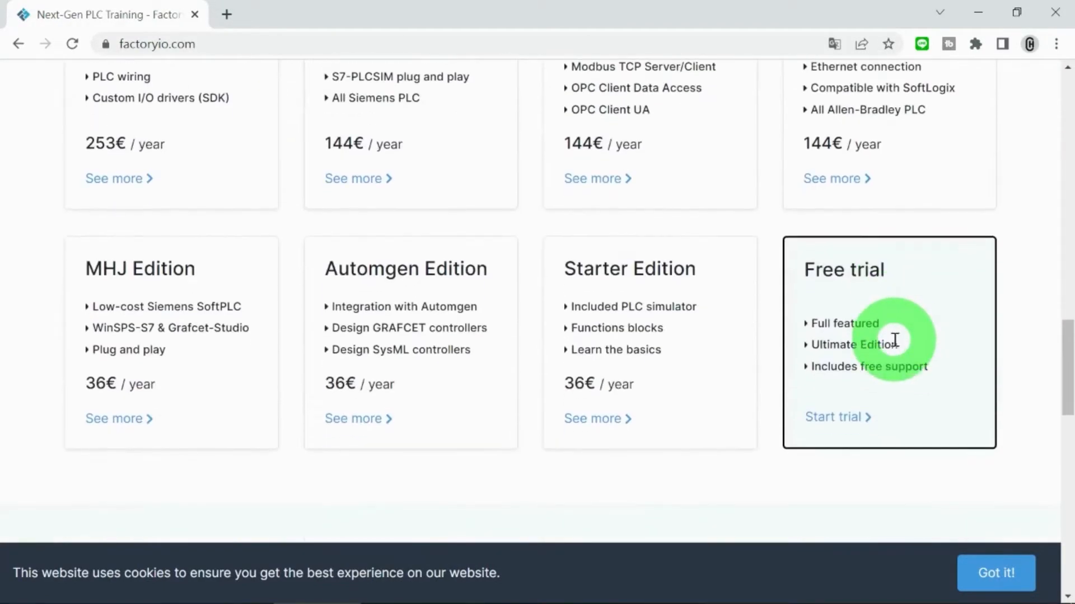
{"action": "scroll", "coordinate": [894, 344], "scroll_direction": "down", "scroll_amount": 3}
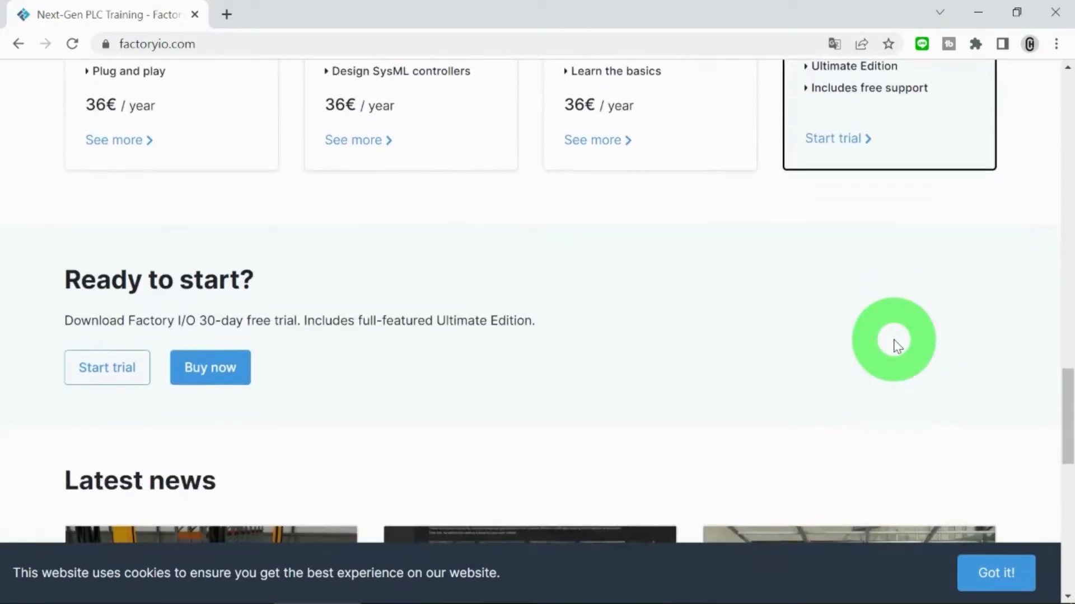
{"action": "scroll", "coordinate": [895, 344], "scroll_direction": "down", "scroll_amount": 7}
{"action": "scroll", "coordinate": [894, 344], "scroll_direction": "down", "scroll_amount": 7}
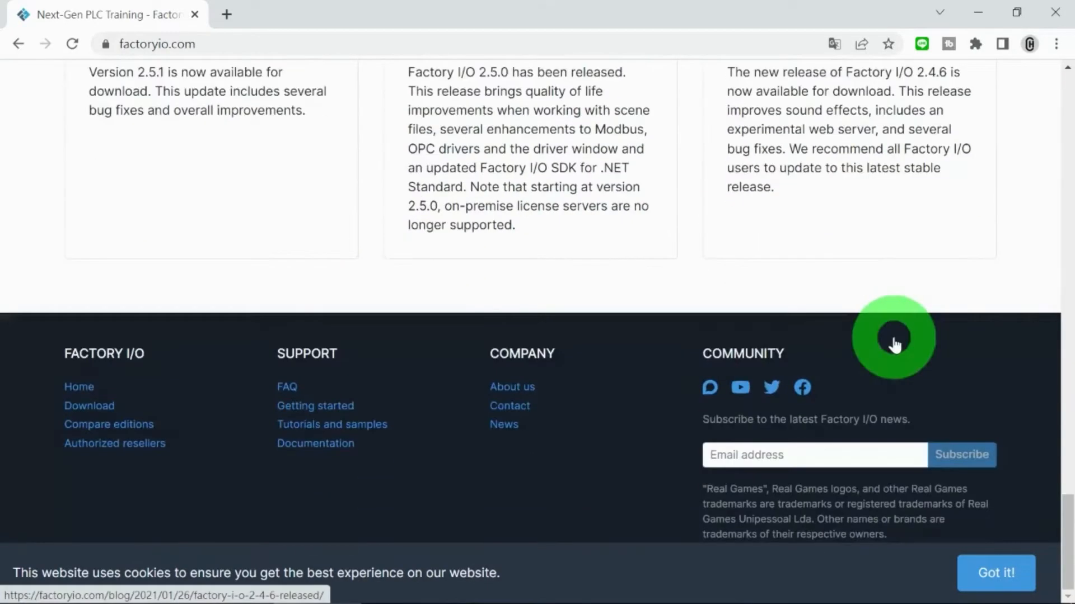
{"action": "scroll", "coordinate": [895, 345], "scroll_direction": "up", "scroll_amount": 13}
{"action": "scroll", "coordinate": [894, 345], "scroll_direction": "up", "scroll_amount": 9}
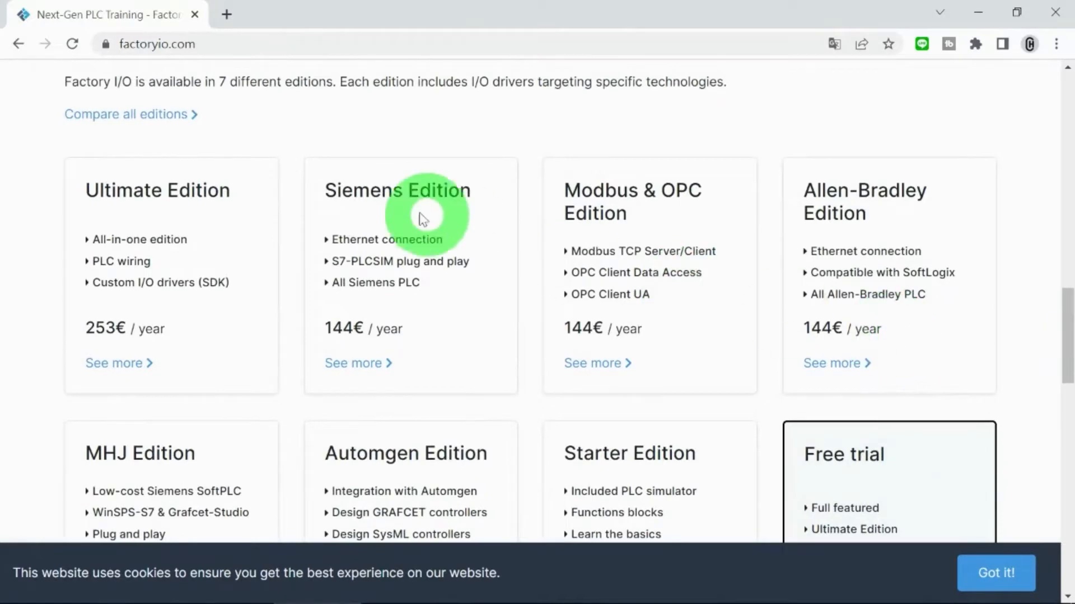
Step: Open the Siemens Edition details, review its tutorials and requirements, and return to the homepage
{"action": "left_click", "coordinate": [353, 362]}
{"action": "scroll", "coordinate": [356, 359], "scroll_direction": "down", "scroll_amount": 15}
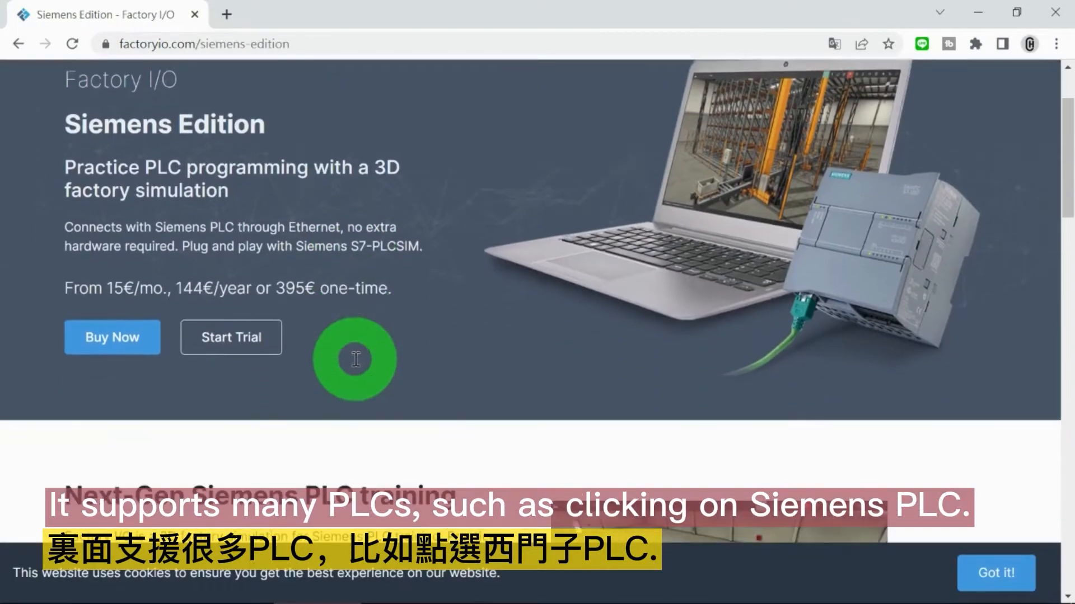
{"action": "scroll", "coordinate": [355, 363], "scroll_direction": "down", "scroll_amount": 15}
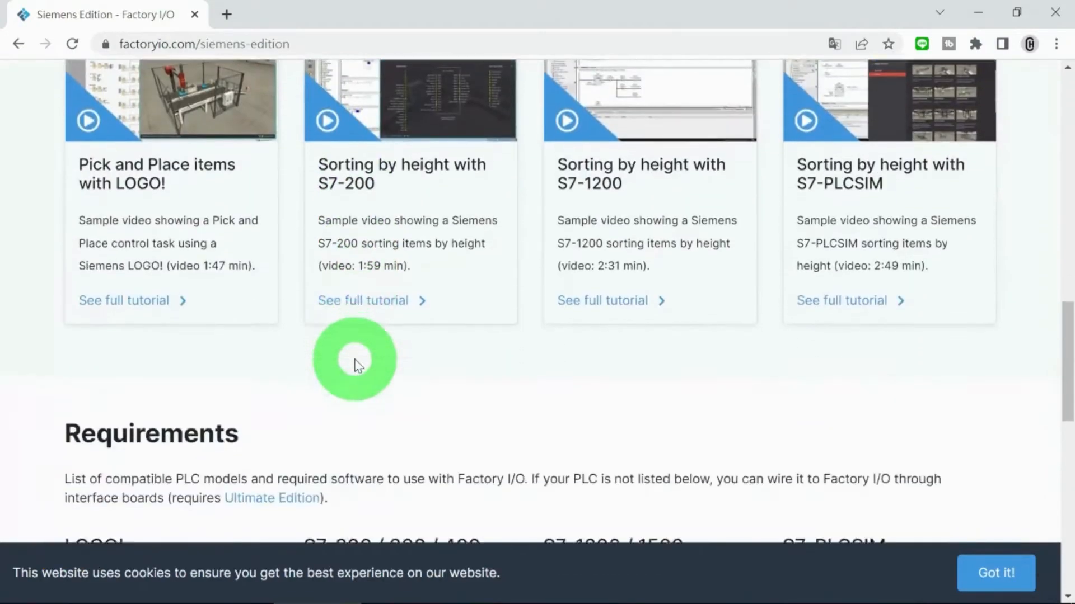
{"action": "scroll", "coordinate": [358, 365], "scroll_direction": "up", "scroll_amount": 5}
{"action": "scroll", "coordinate": [359, 365], "scroll_direction": "up", "scroll_amount": 15}
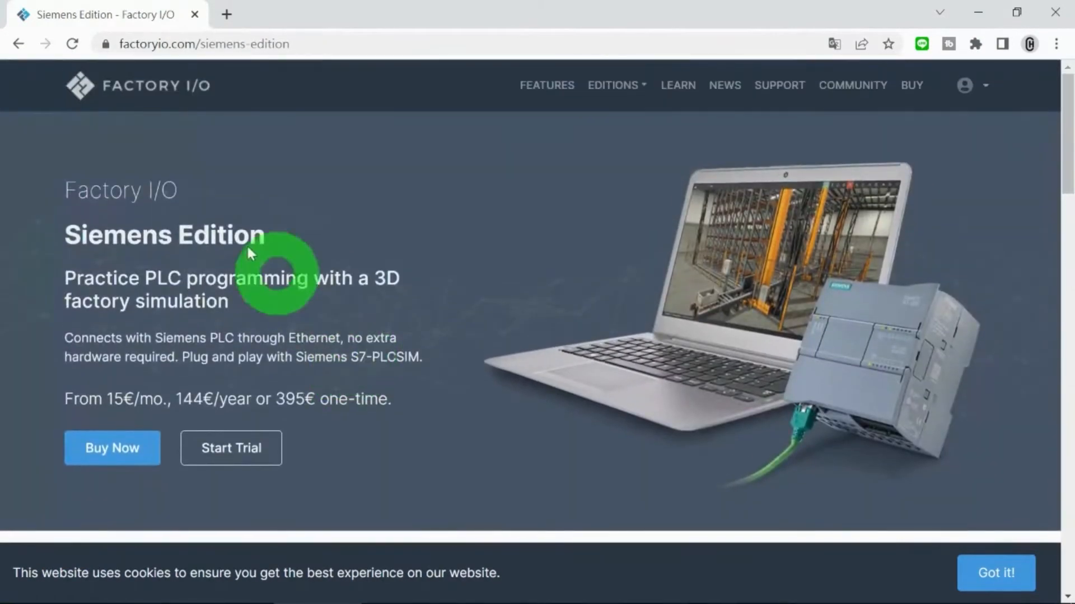
{"action": "left_click", "coordinate": [20, 45]}
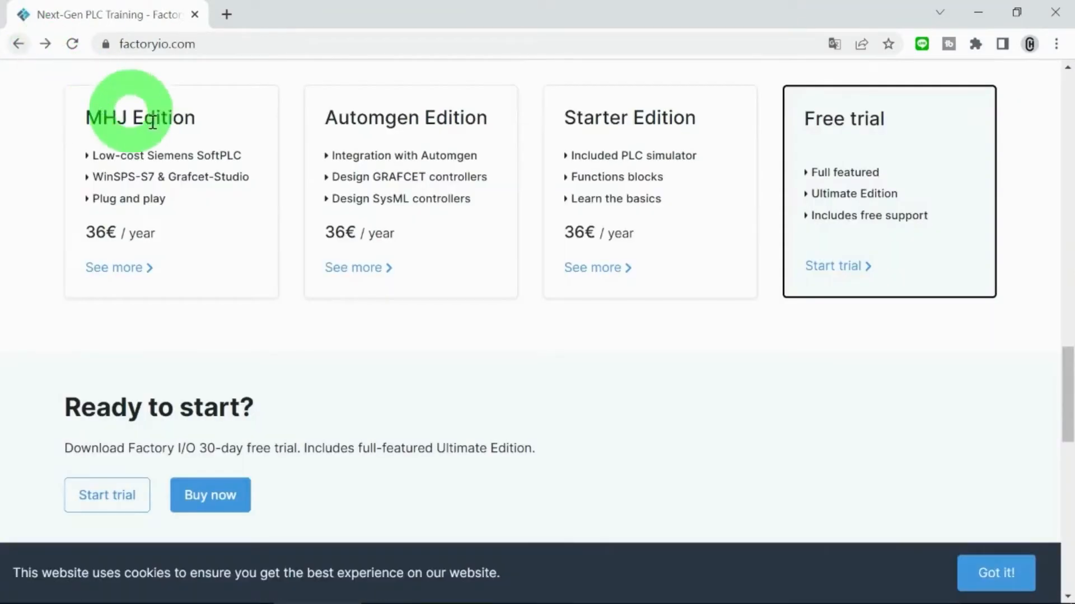
Step: Open the Allen-Bradley Edition details and examine its training tutorials and compatible PLC requirements
{"action": "scroll", "coordinate": [733, 305], "scroll_direction": "up", "scroll_amount": 5}
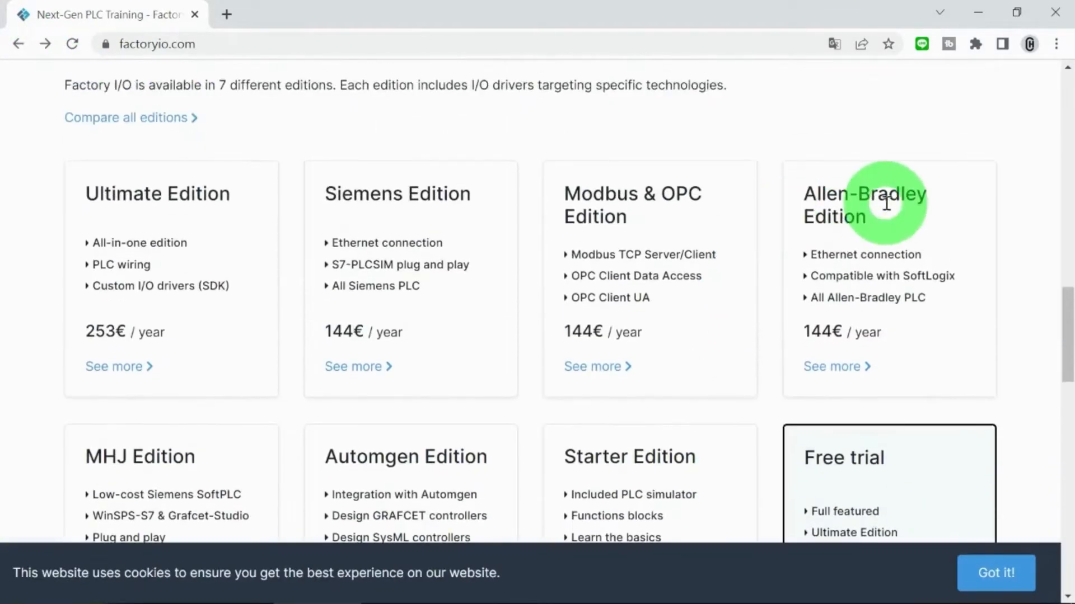
{"action": "left_click", "coordinate": [843, 368]}
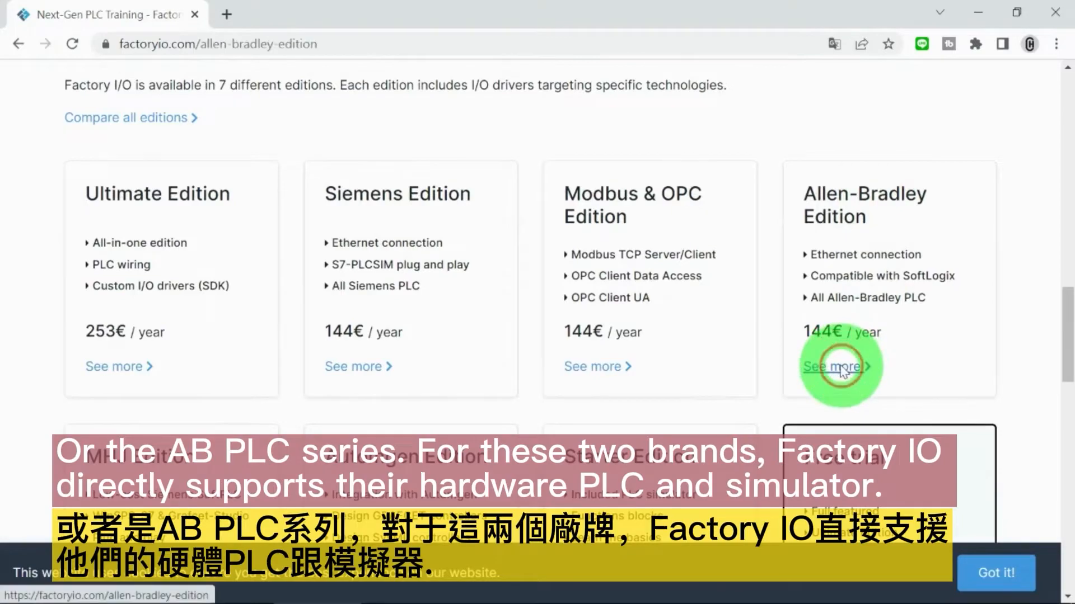
{"action": "scroll", "coordinate": [811, 361], "scroll_direction": "down", "scroll_amount": 10}
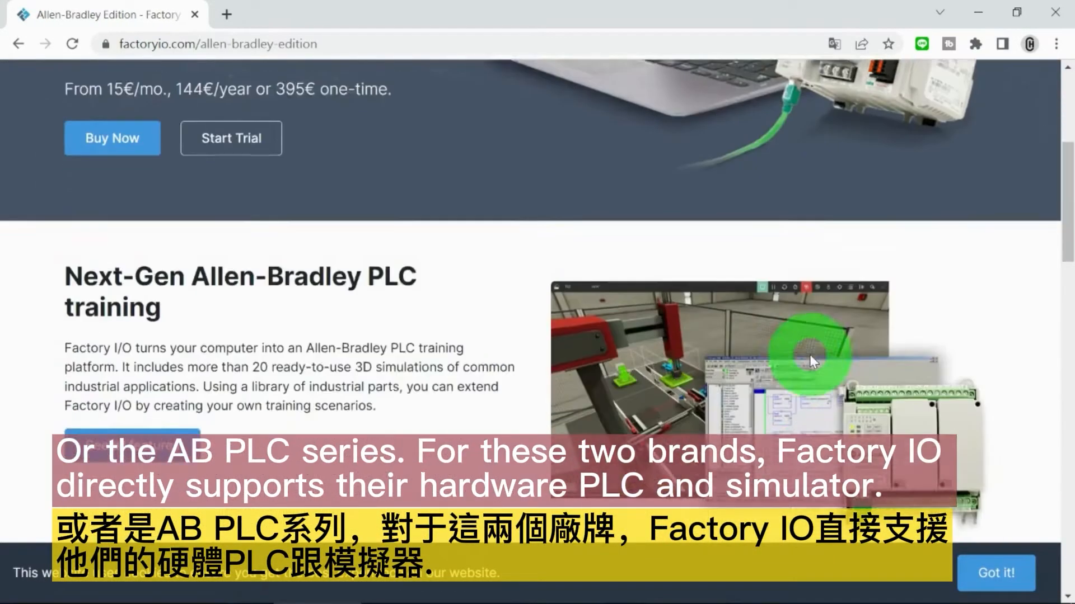
{"action": "scroll", "coordinate": [812, 361], "scroll_direction": "down", "scroll_amount": 15}
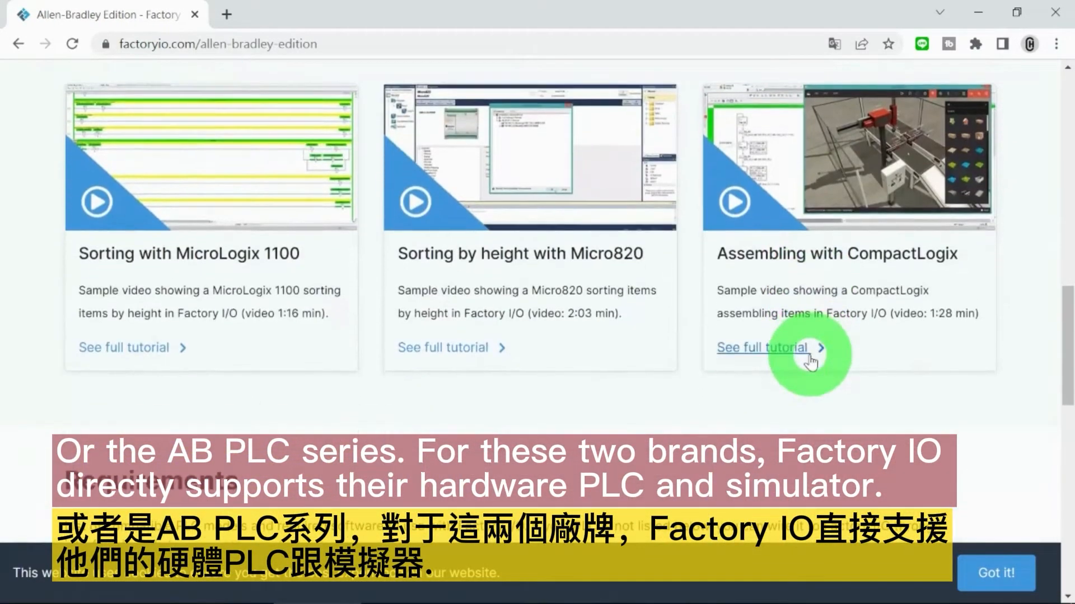
{"action": "scroll", "coordinate": [813, 361], "scroll_direction": "down", "scroll_amount": 3}
{"action": "scroll", "coordinate": [813, 361], "scroll_direction": "up", "scroll_amount": 15}
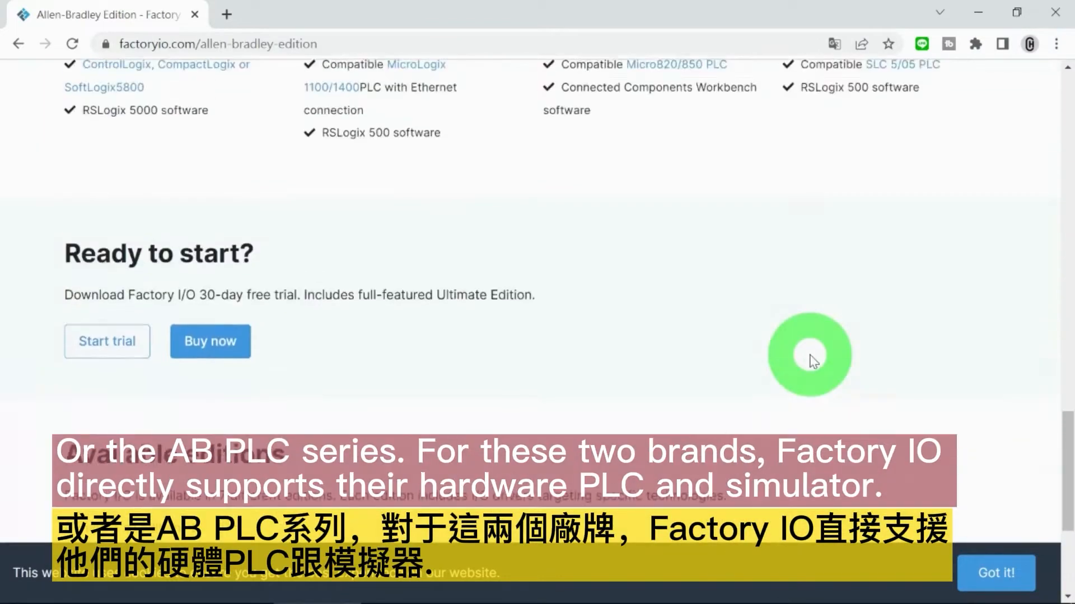
{"action": "scroll", "coordinate": [811, 361], "scroll_direction": "up", "scroll_amount": 10}
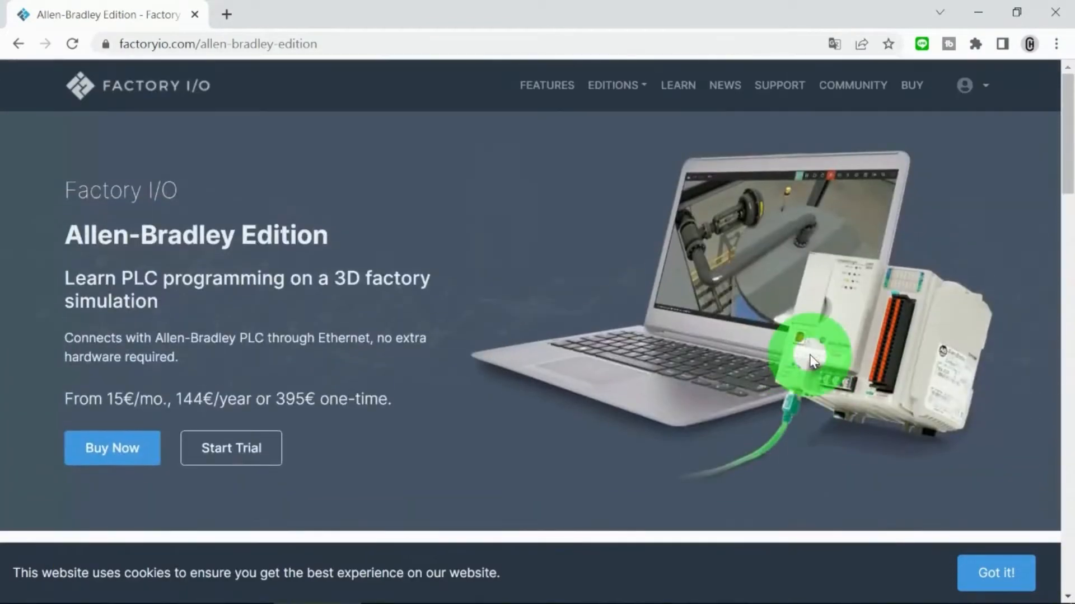
Step: Return to the homepage's list of editions and open the sign-up form for the free trial
{"action": "left_click", "coordinate": [19, 44]}
{"action": "scroll", "coordinate": [588, 380], "scroll_direction": "down", "scroll_amount": 3}
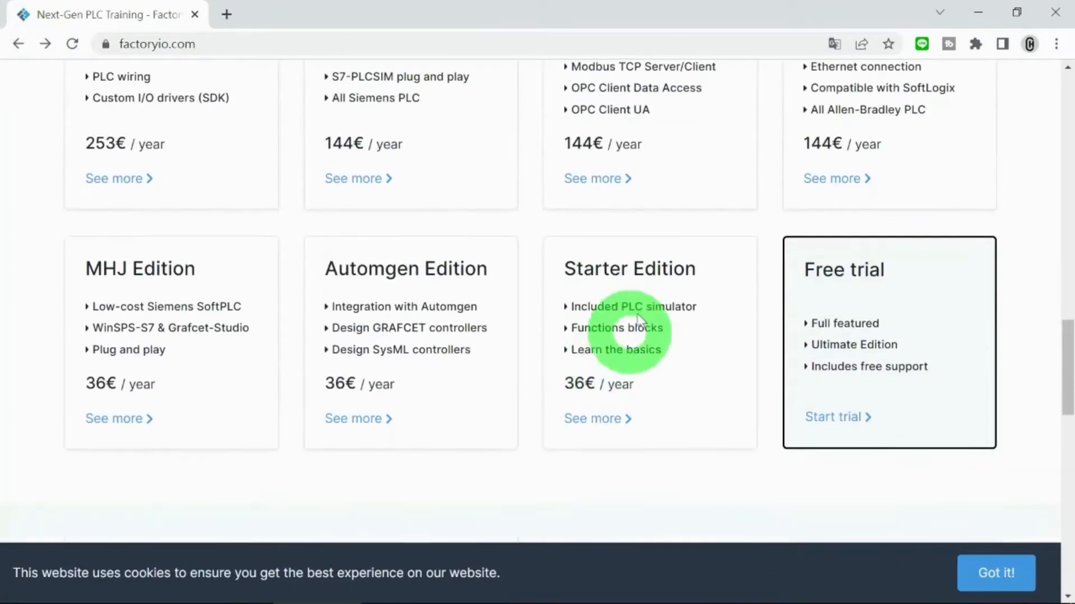
{"action": "left_click", "coordinate": [839, 424]}
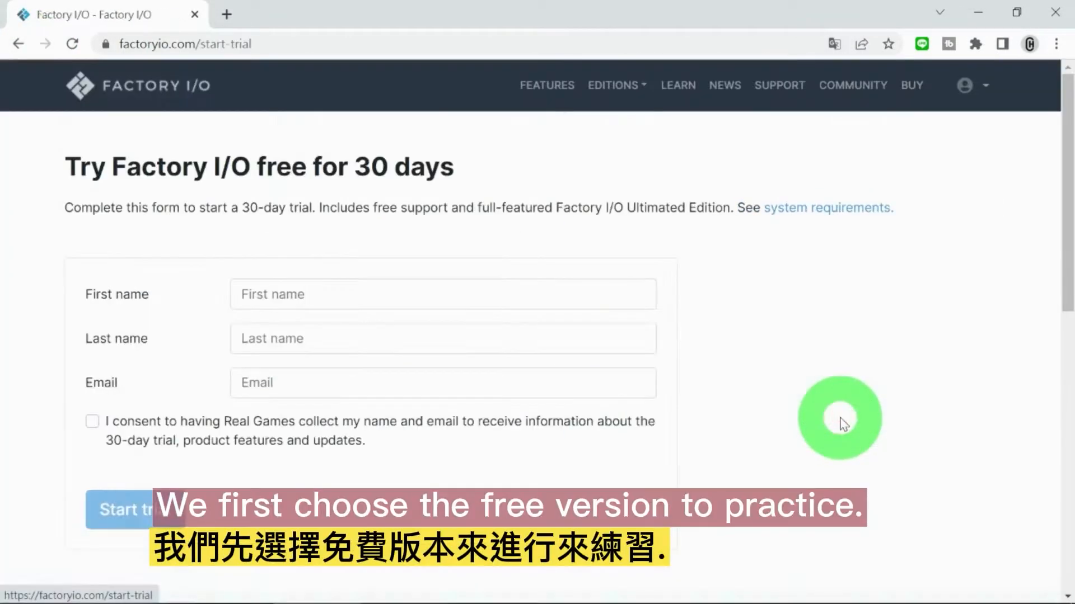
Step: Fill in the trial form with the applicant's first name, last name and e-mail address
{"action": "left_click", "coordinate": [429, 296]}
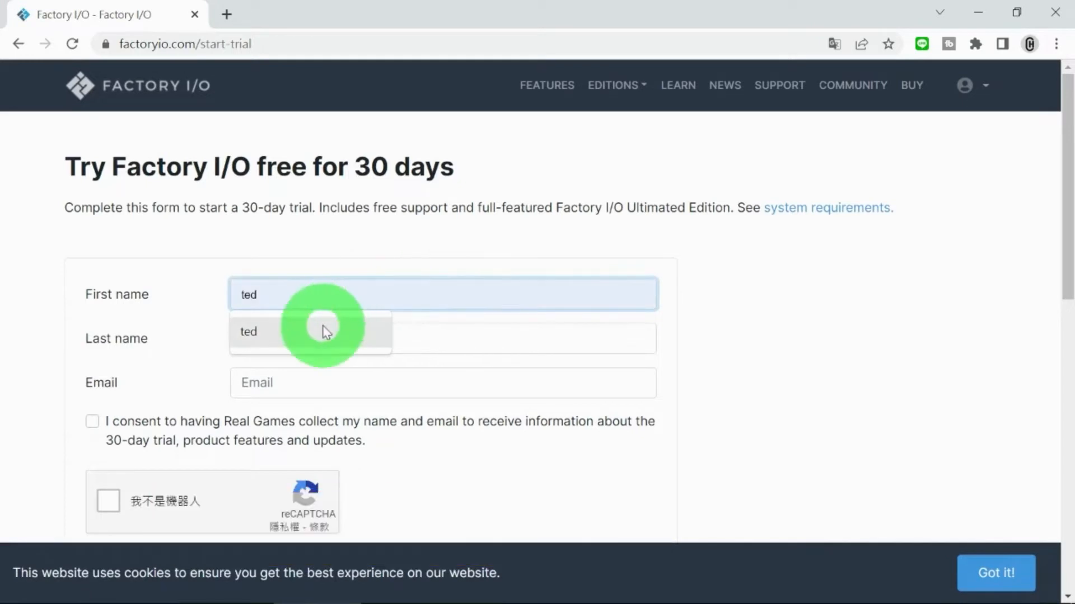
{"action": "left_click", "coordinate": [322, 330]}
{"action": "left_click", "coordinate": [321, 334]}
{"action": "left_click", "coordinate": [291, 367]}
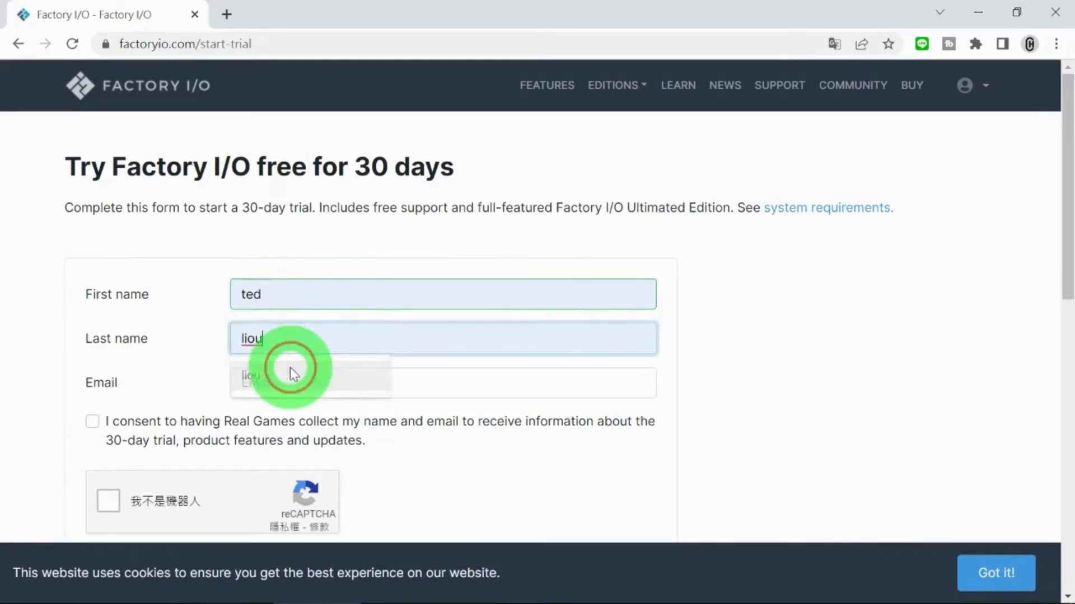
{"action": "left_click", "coordinate": [286, 382]}
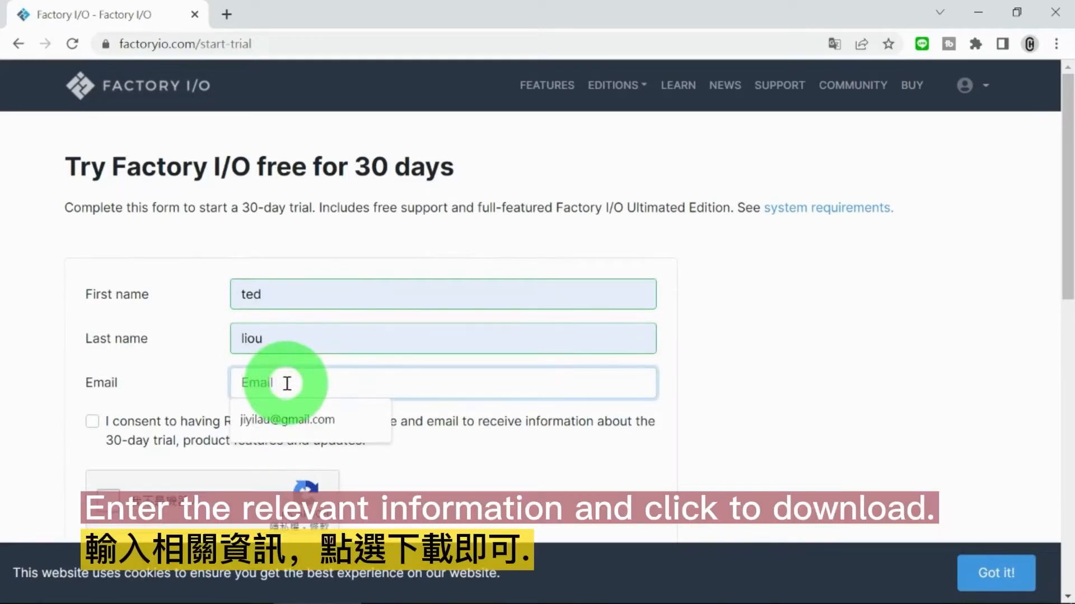
{"action": "left_click", "coordinate": [265, 421]}
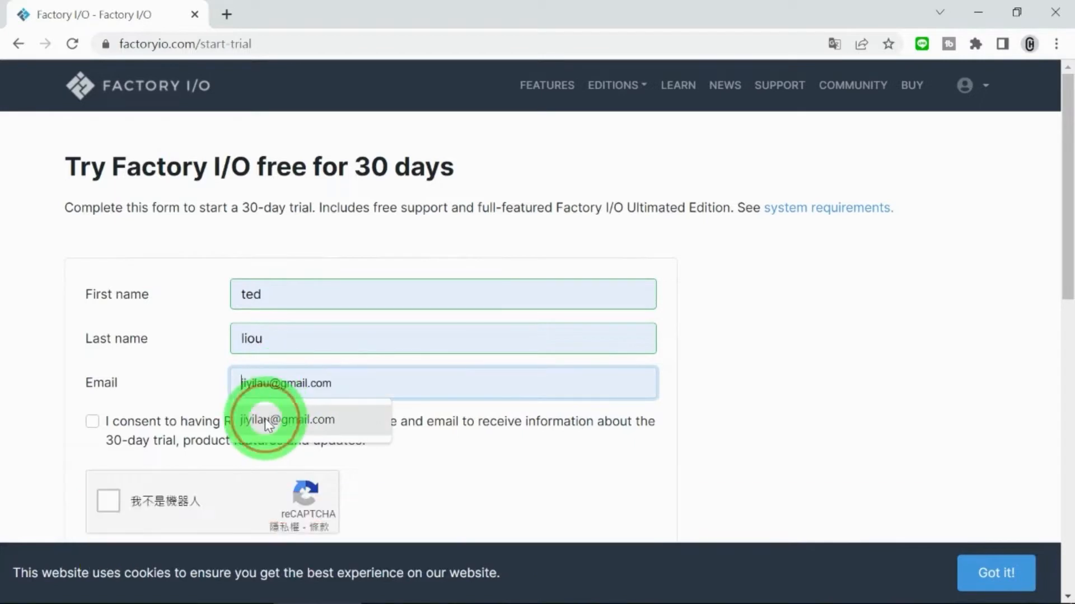
Step: Complete the reCAPTCHA check and submit the form to start the 30-day trial
{"action": "left_click", "coordinate": [108, 497]}
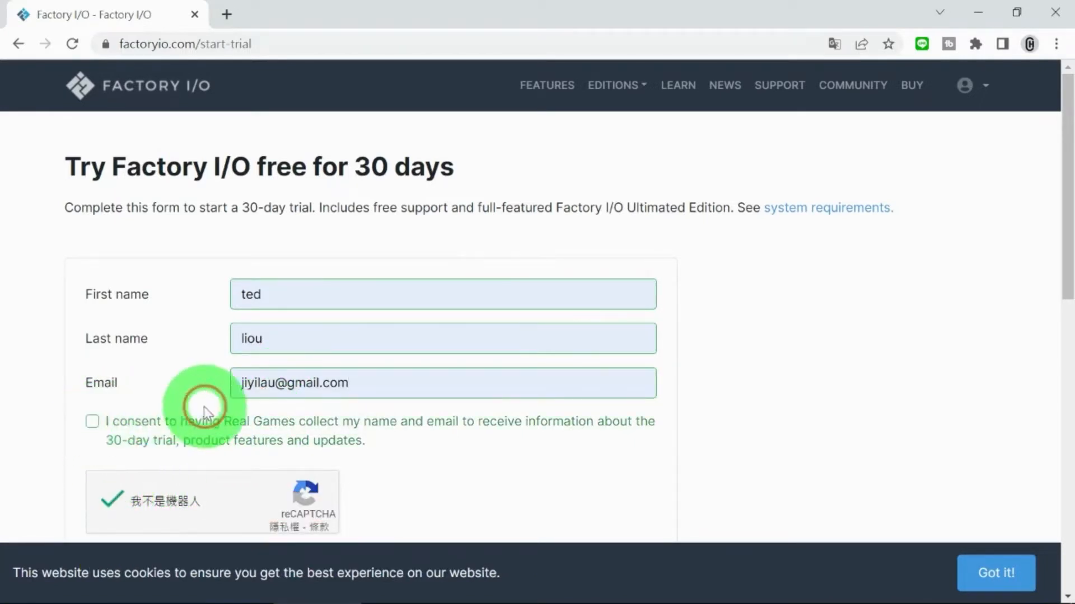
{"action": "scroll", "coordinate": [209, 396], "scroll_direction": "down", "scroll_amount": 3}
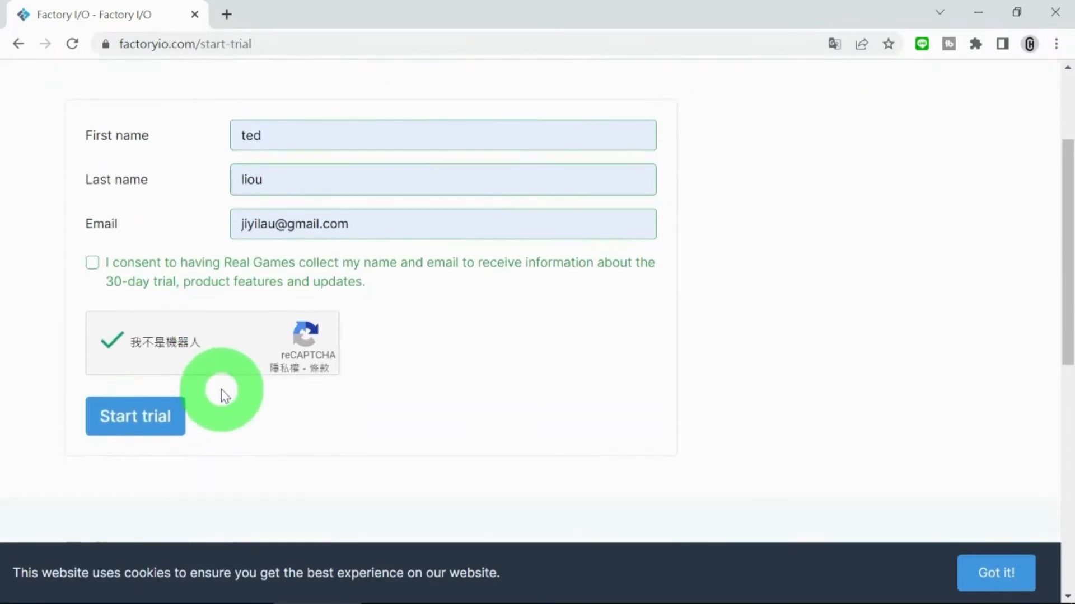
{"action": "left_click", "coordinate": [133, 418]}
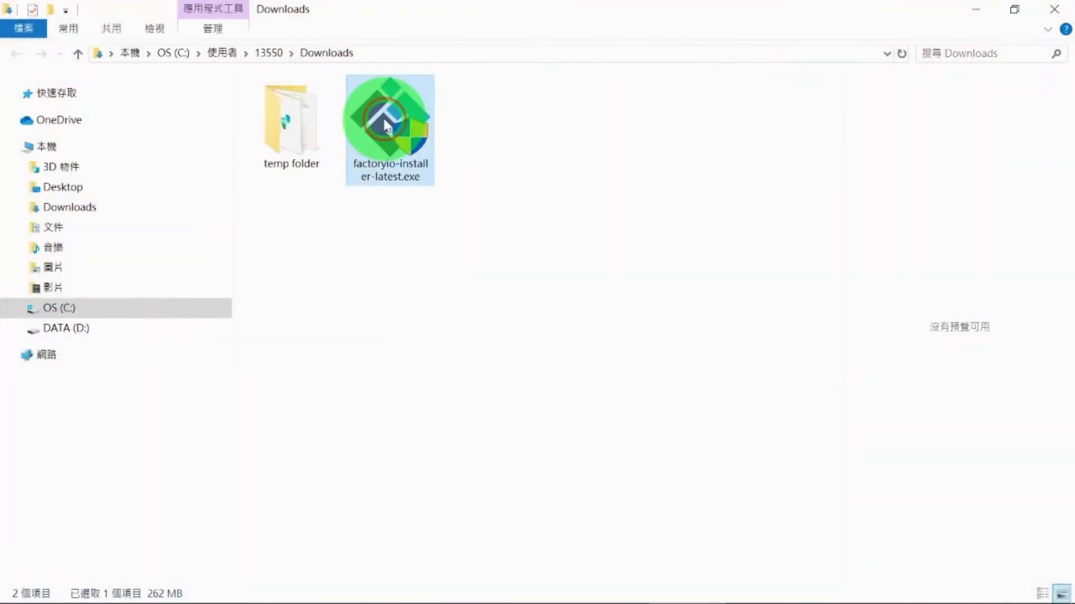
Step: Run factoryio-installer-latest.exe from the Downloads folder in File Explorer as administrator
{"action": "double_click", "coordinate": [384, 121]}
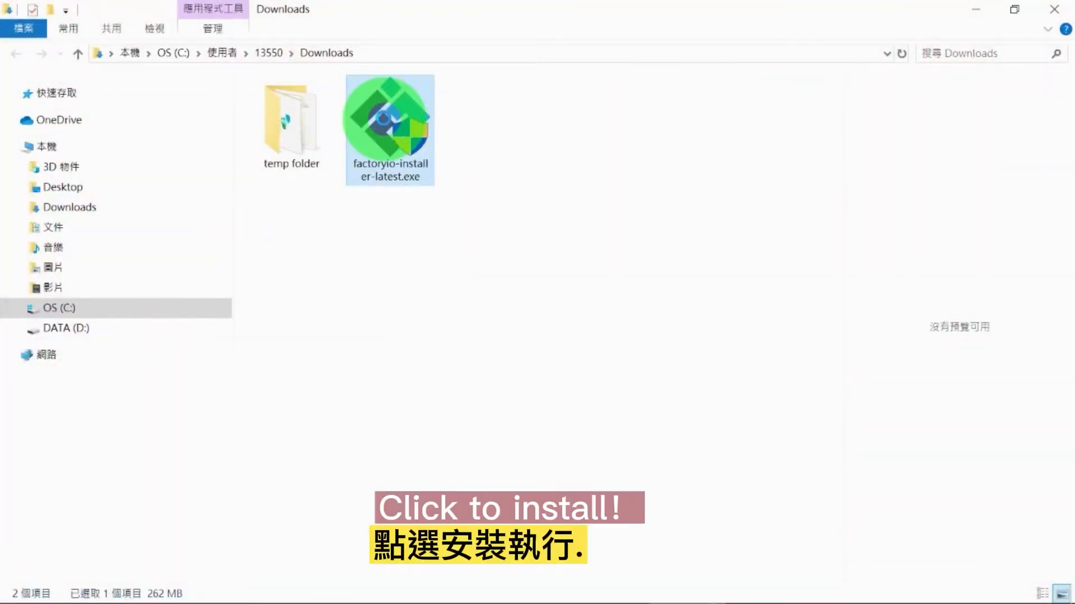
{"action": "right_click", "coordinate": [383, 119]}
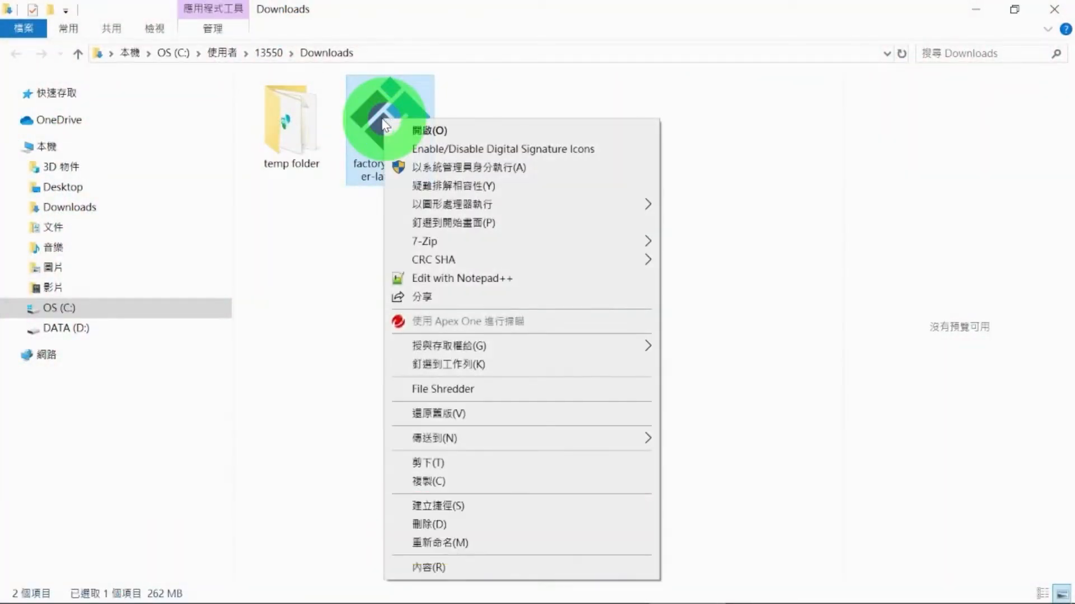
{"action": "left_click", "coordinate": [417, 167]}
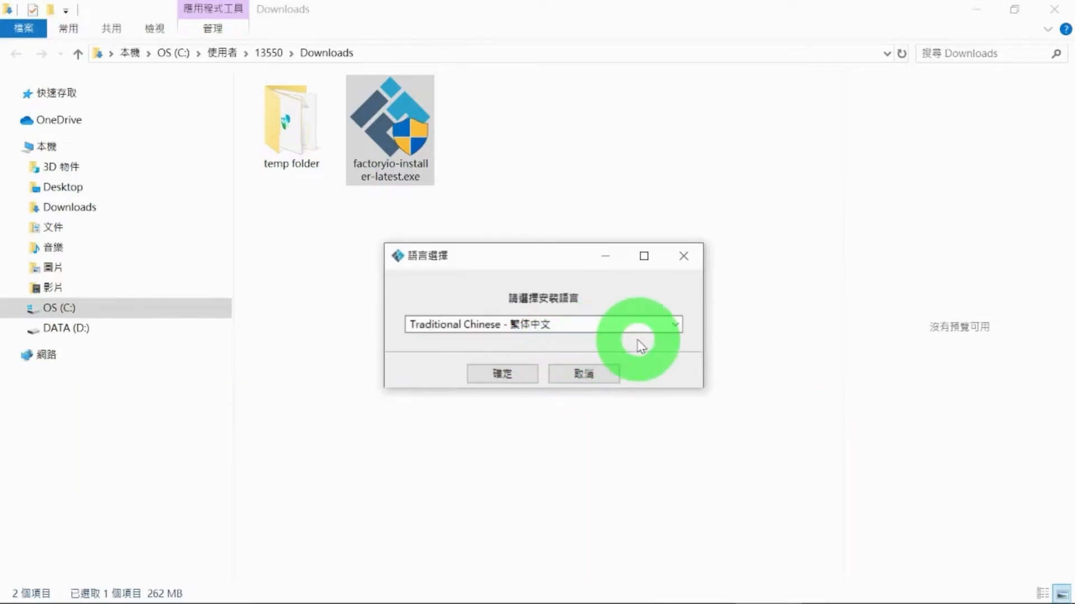
Step: Set the installation language to English and confirm the choice
{"action": "left_click", "coordinate": [645, 329]}
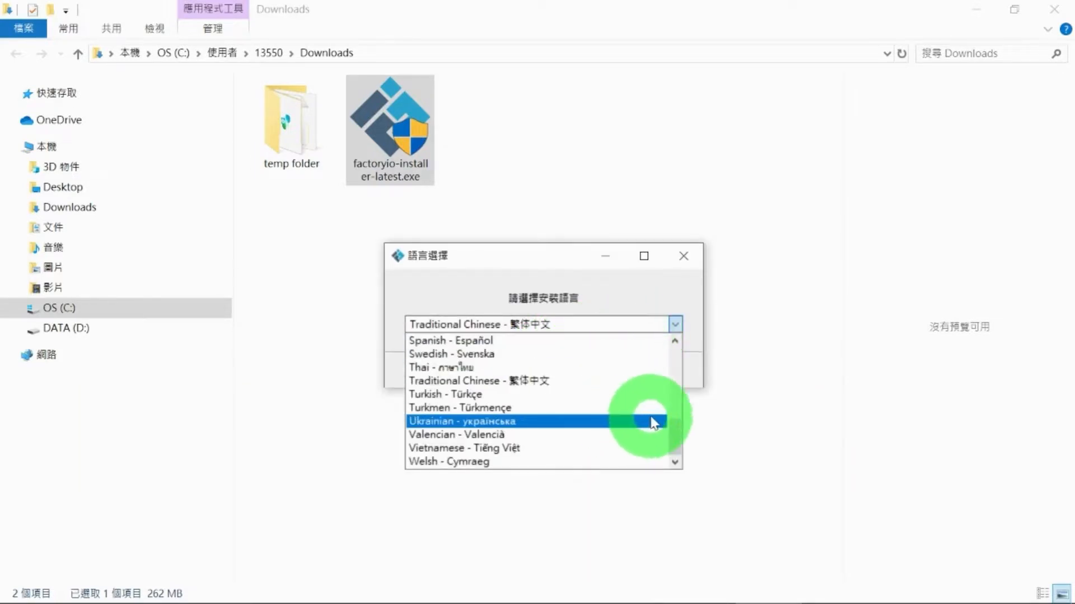
{"action": "left_click_drag", "start_coordinate": [672, 424], "coordinate": [654, 370]}
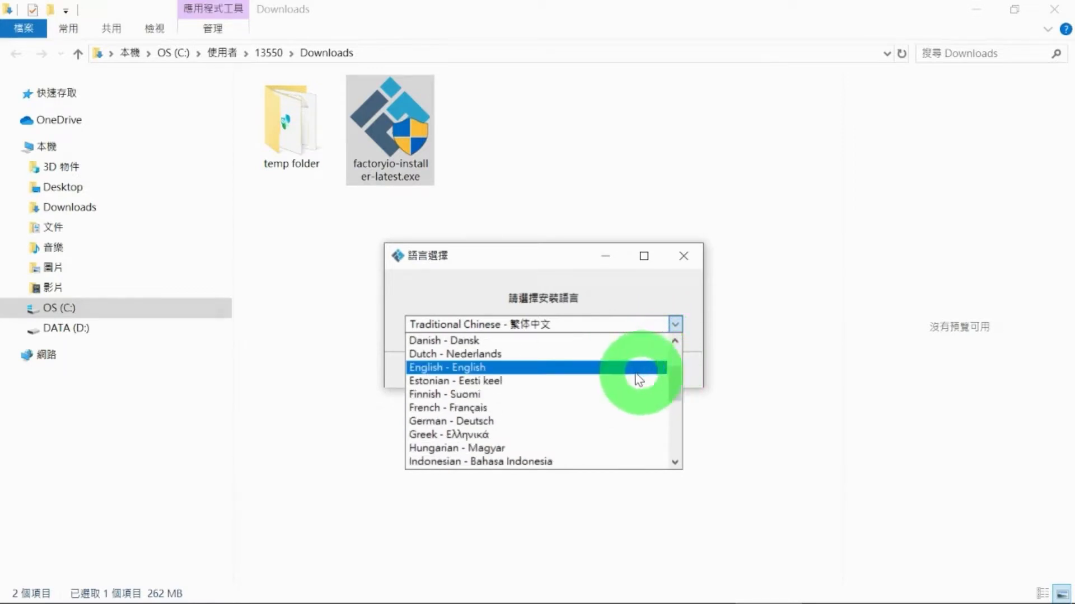
{"action": "left_click", "coordinate": [615, 367]}
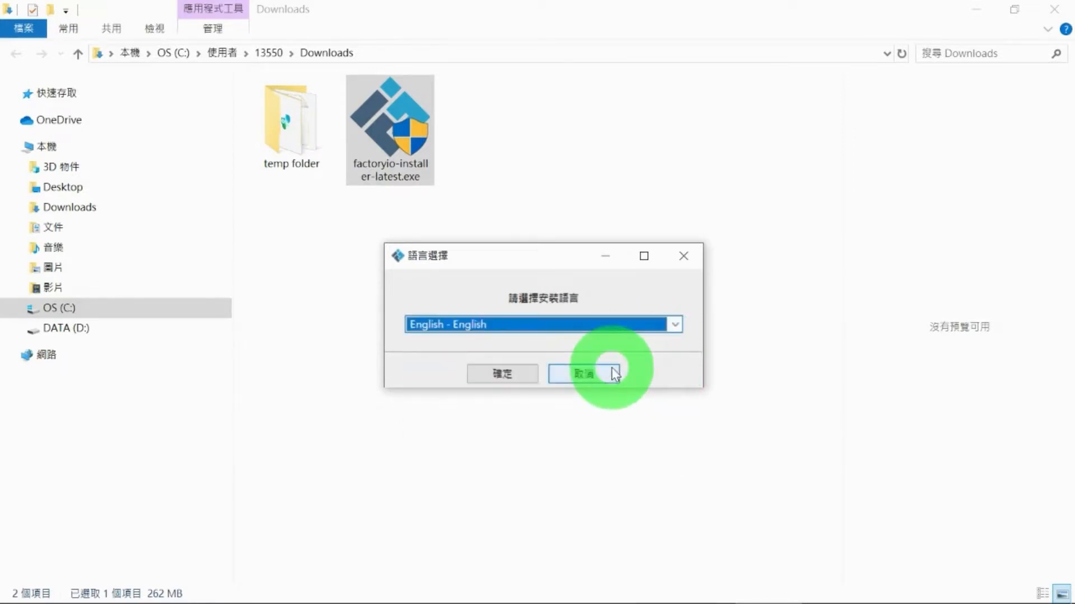
{"action": "left_click", "coordinate": [523, 379]}
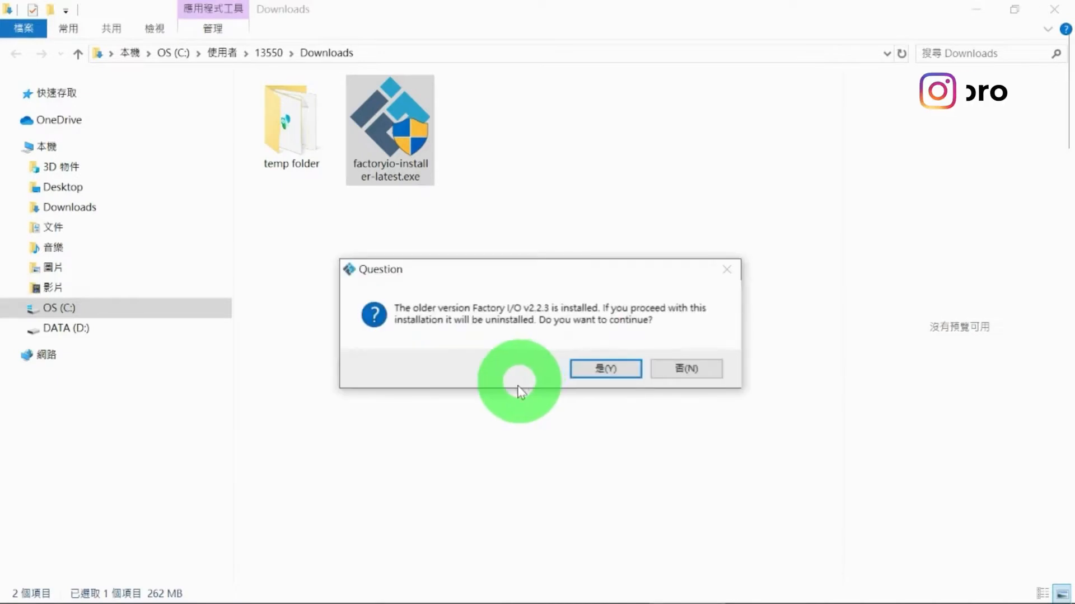
Step: Agree to uninstall the older Factory I/O version, start the setup wizard and accept the license agreement
{"action": "left_click", "coordinate": [603, 368]}
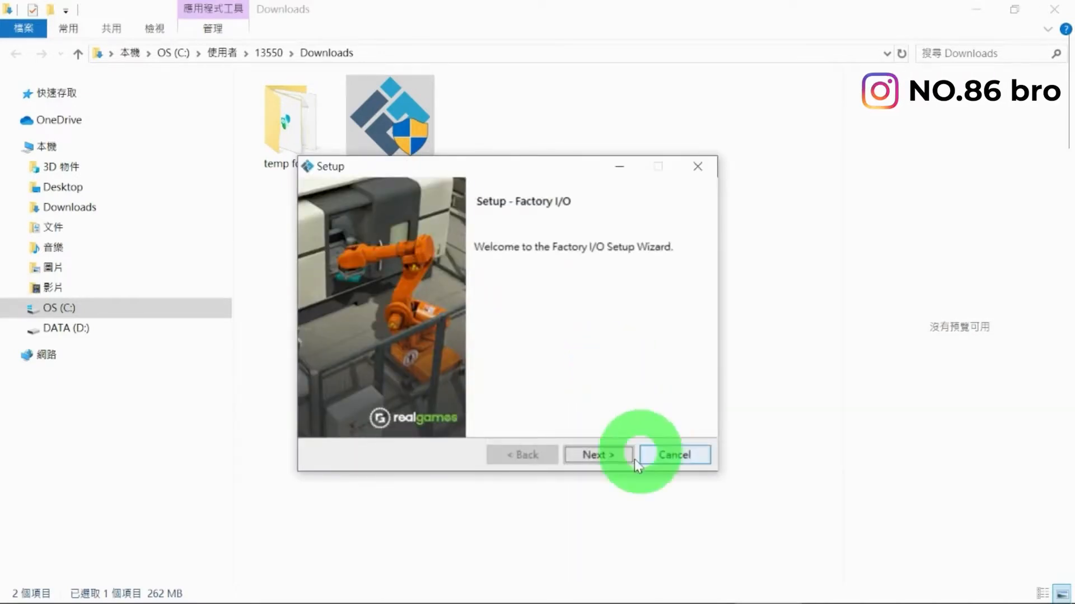
{"action": "left_click", "coordinate": [598, 454]}
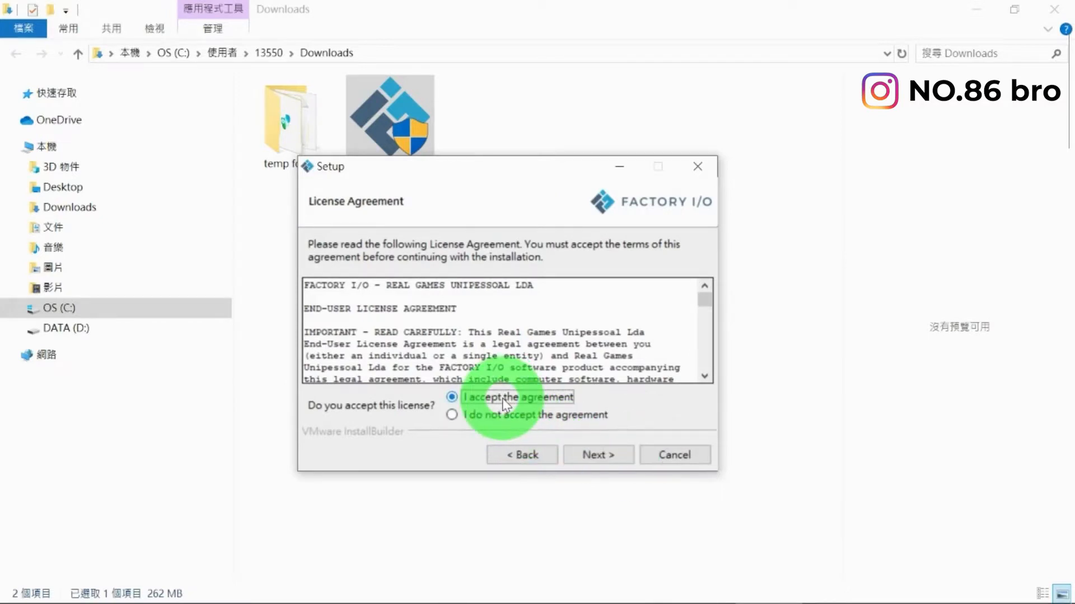
{"action": "left_click_drag", "start_coordinate": [703, 301], "coordinate": [709, 370]}
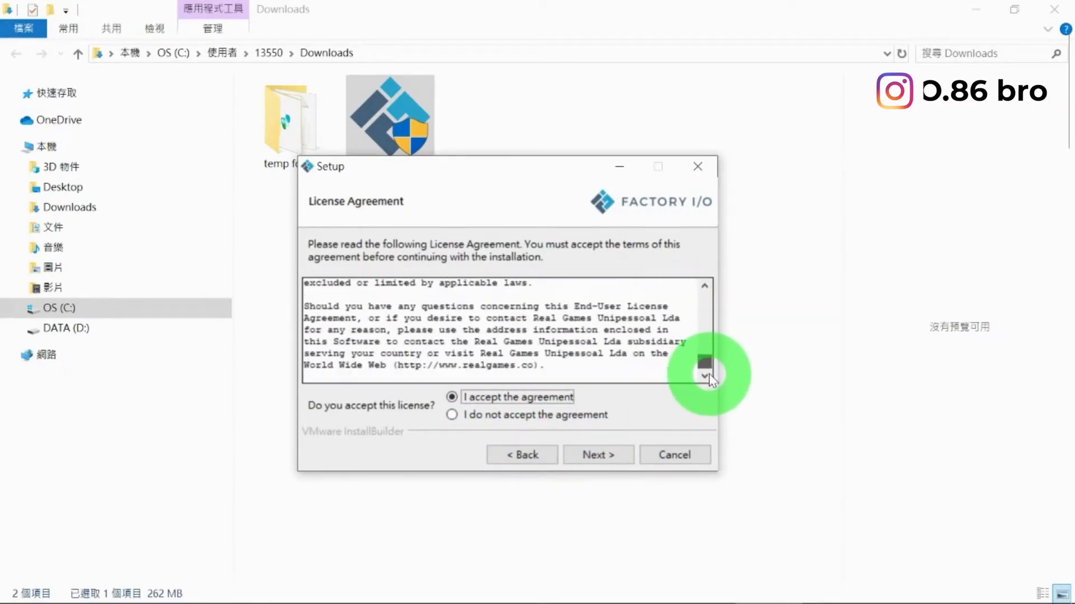
{"action": "left_click", "coordinate": [609, 456]}
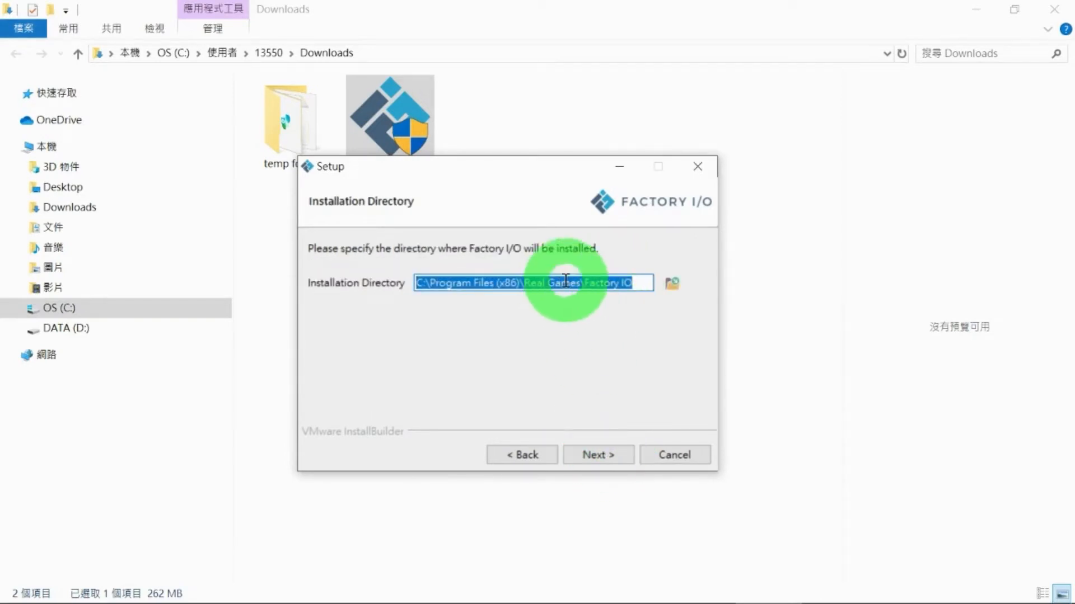
Step: Install Factory I/O in the default directory with OPC Dependencies included and finish the setup wizard
{"action": "left_click", "coordinate": [597, 455]}
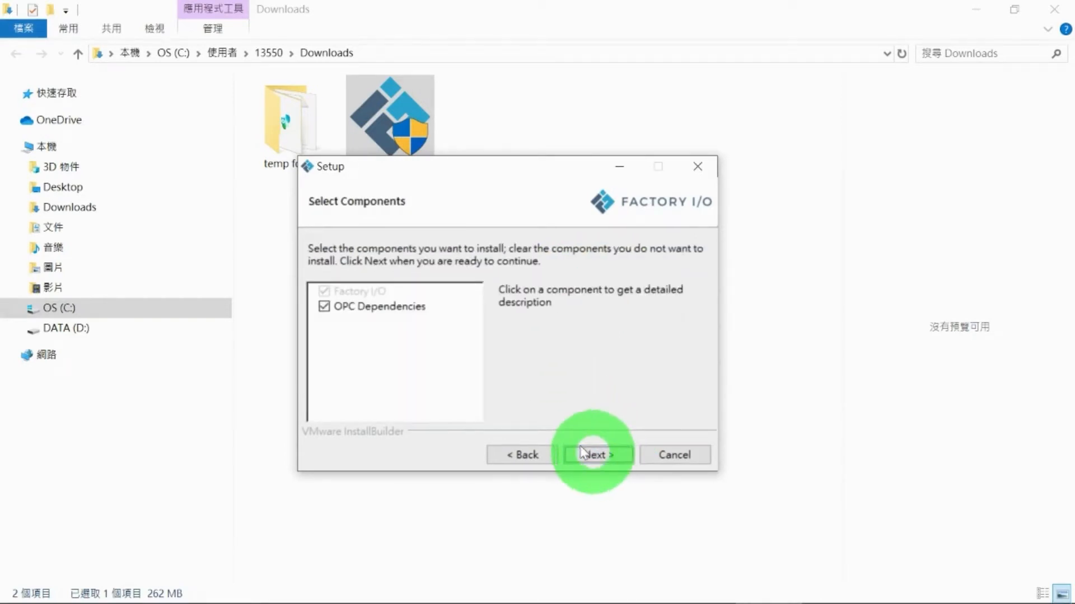
{"action": "left_click", "coordinate": [604, 455]}
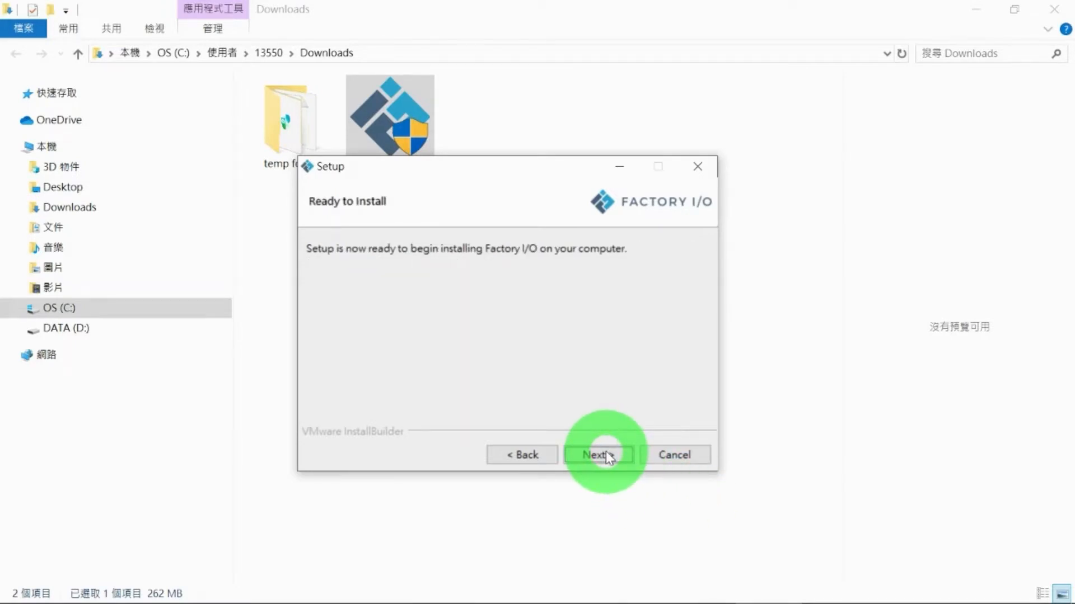
{"action": "left_click", "coordinate": [607, 454]}
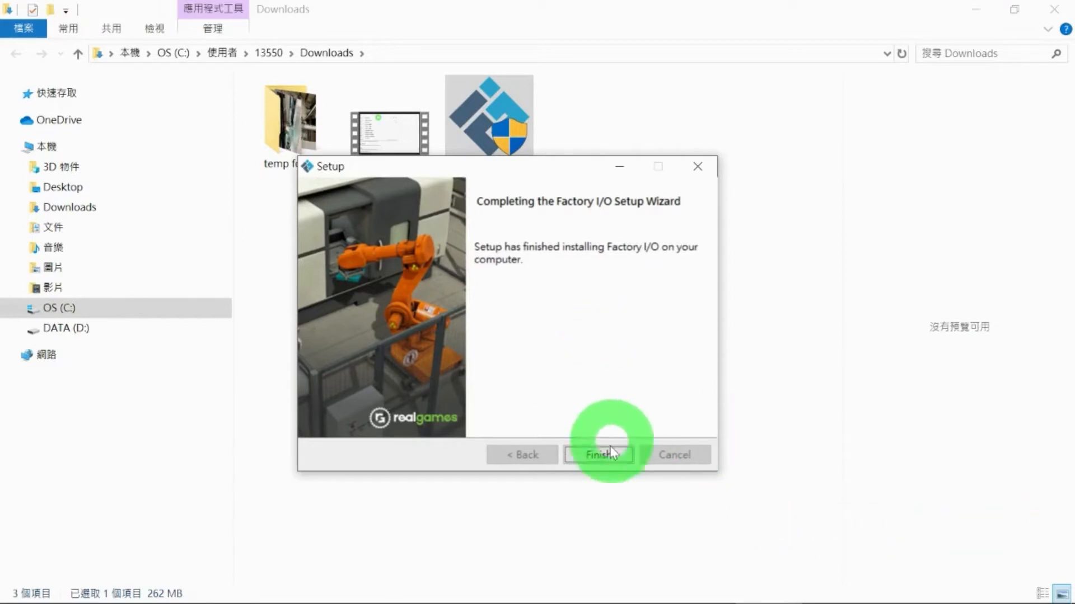
{"action": "left_click", "coordinate": [599, 455]}
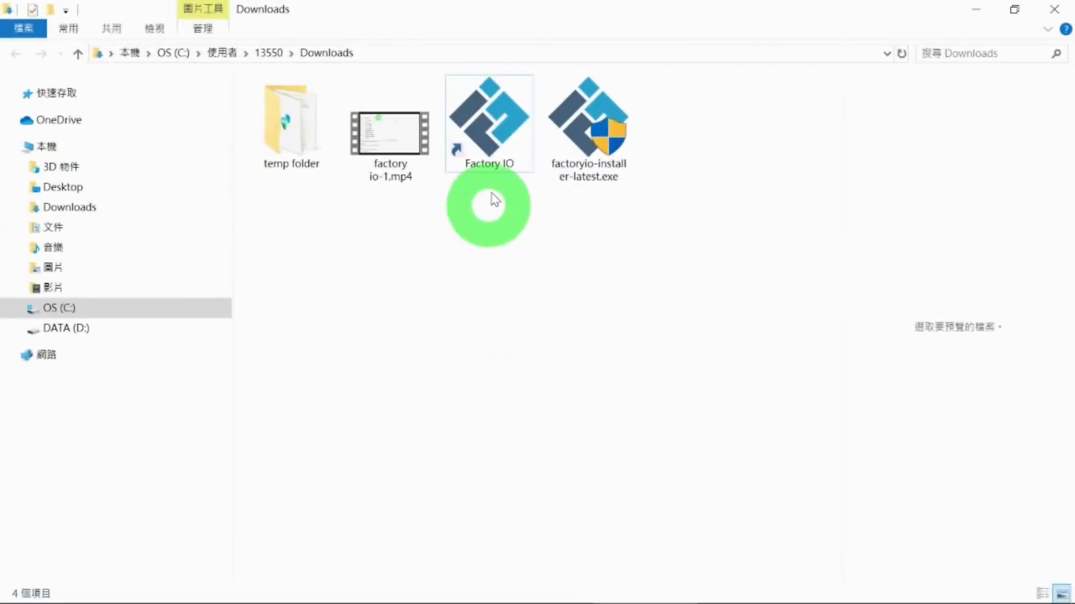
Step: Launch Factory I/O from its shortcut in the Downloads folder and maximize its window
{"action": "left_click", "coordinate": [503, 138]}
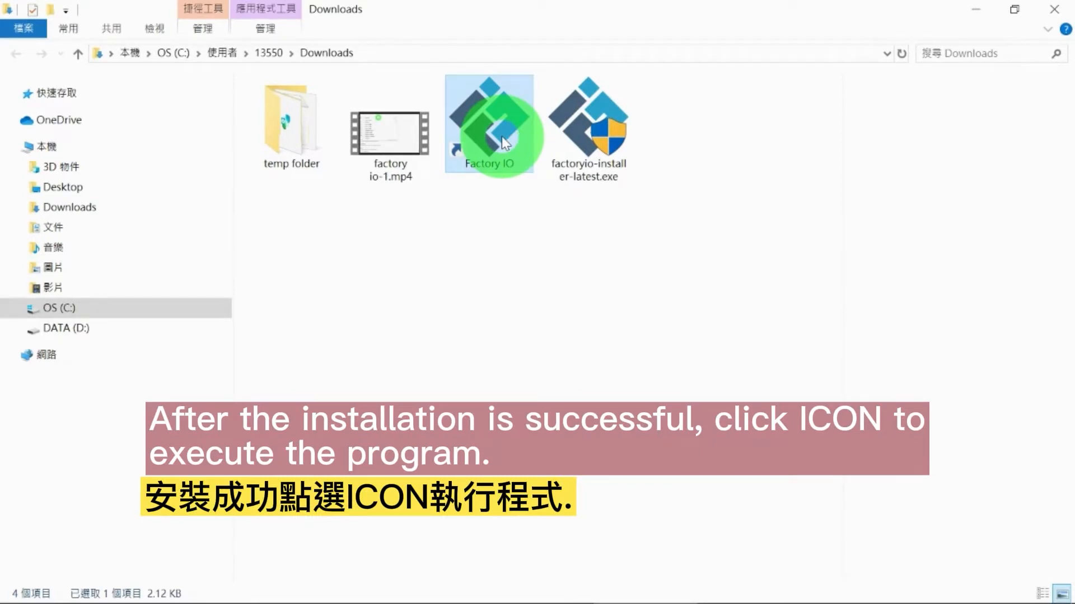
{"action": "double_click", "coordinate": [502, 136]}
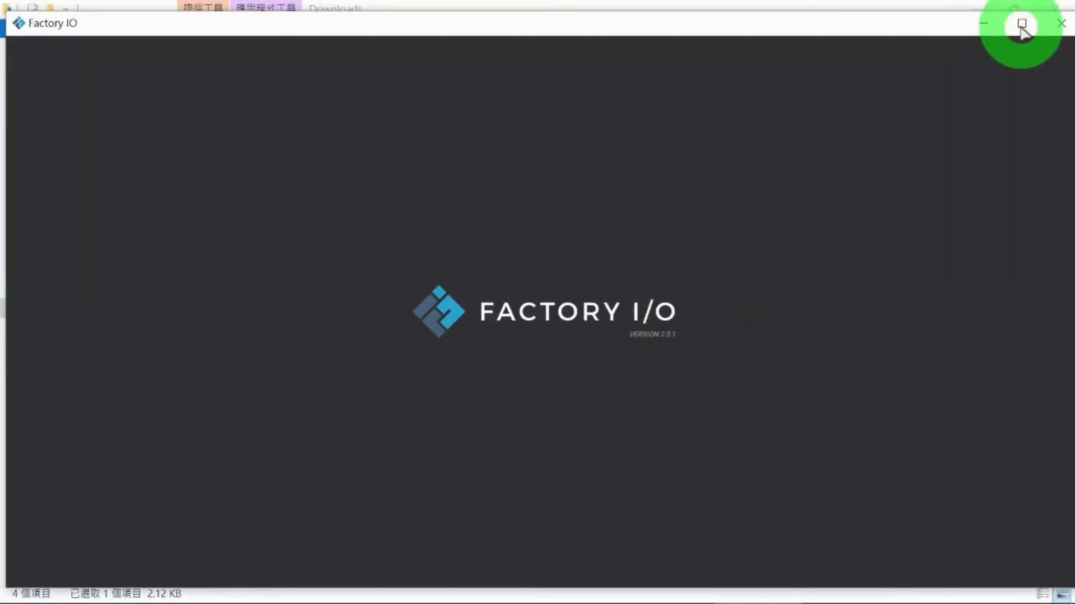
{"action": "left_click", "coordinate": [1021, 25]}
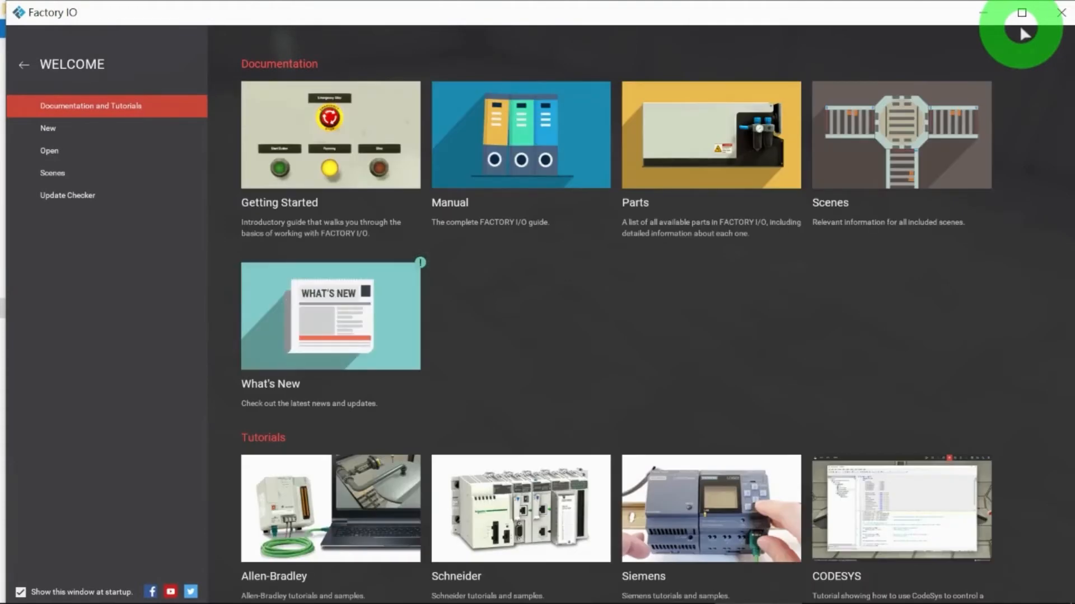
{"action": "left_click", "coordinate": [1021, 16]}
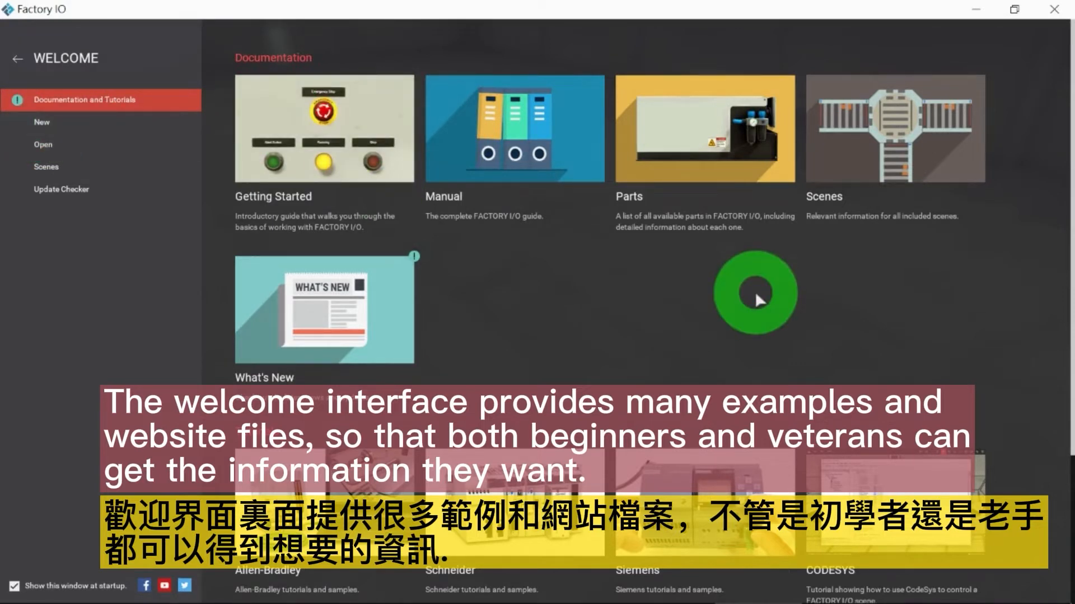
Step: Look through the welcome page, view the Allen-Bradley tutorials and samples in the browser, and return to Factory I/O
{"action": "scroll", "coordinate": [754, 292], "scroll_direction": "down", "scroll_amount": 3}
{"action": "scroll", "coordinate": [755, 291], "scroll_direction": "up", "scroll_amount": 3}
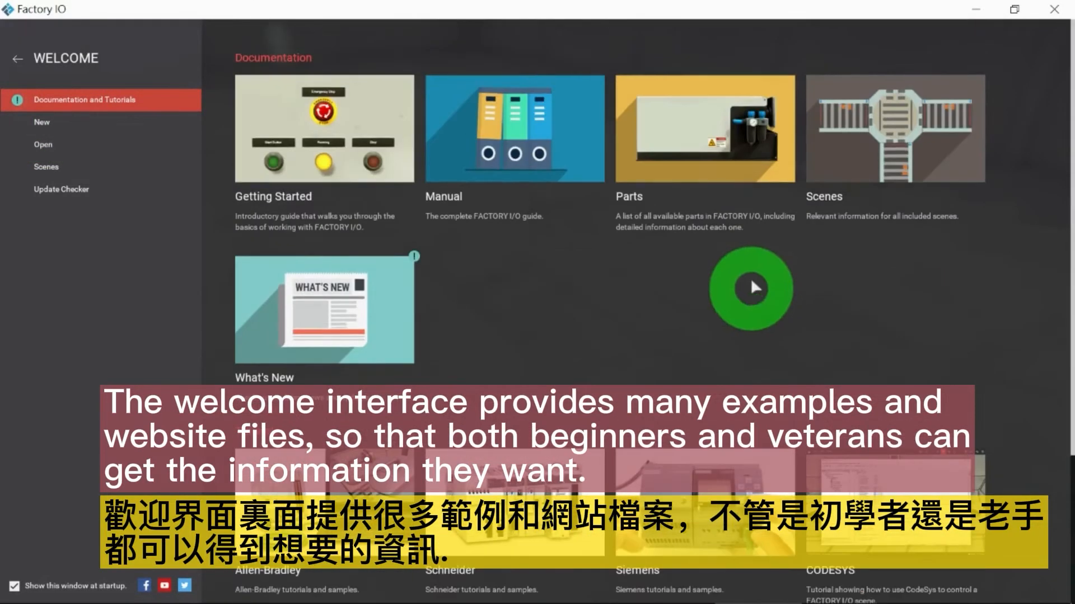
{"action": "scroll", "coordinate": [751, 283], "scroll_direction": "down", "scroll_amount": 3}
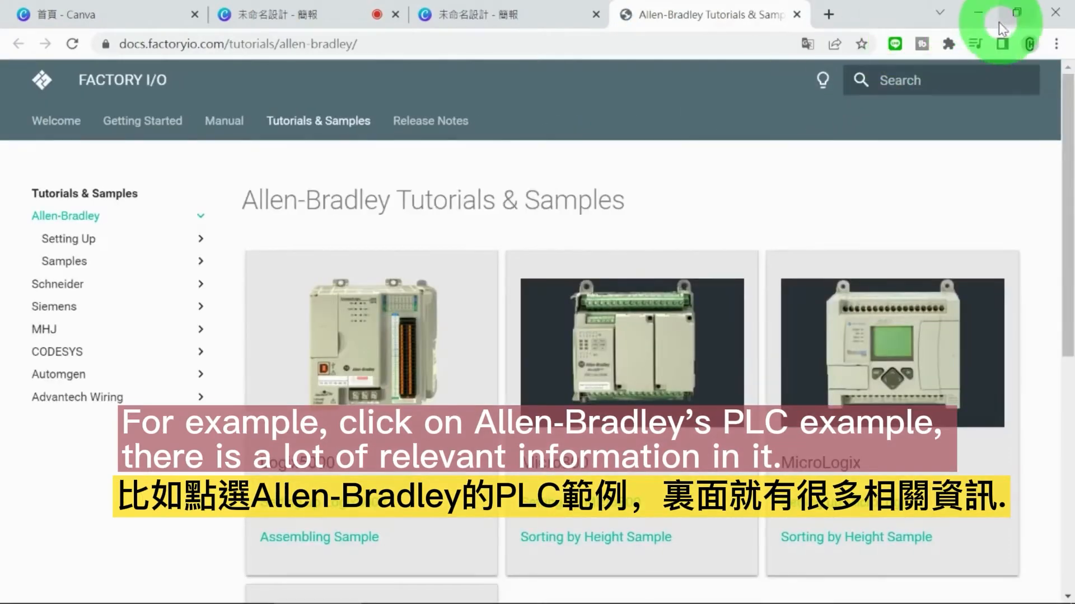
{"action": "scroll", "coordinate": [667, 249], "scroll_direction": "down", "scroll_amount": 4}
{"action": "scroll", "coordinate": [666, 263], "scroll_direction": "down", "scroll_amount": 4}
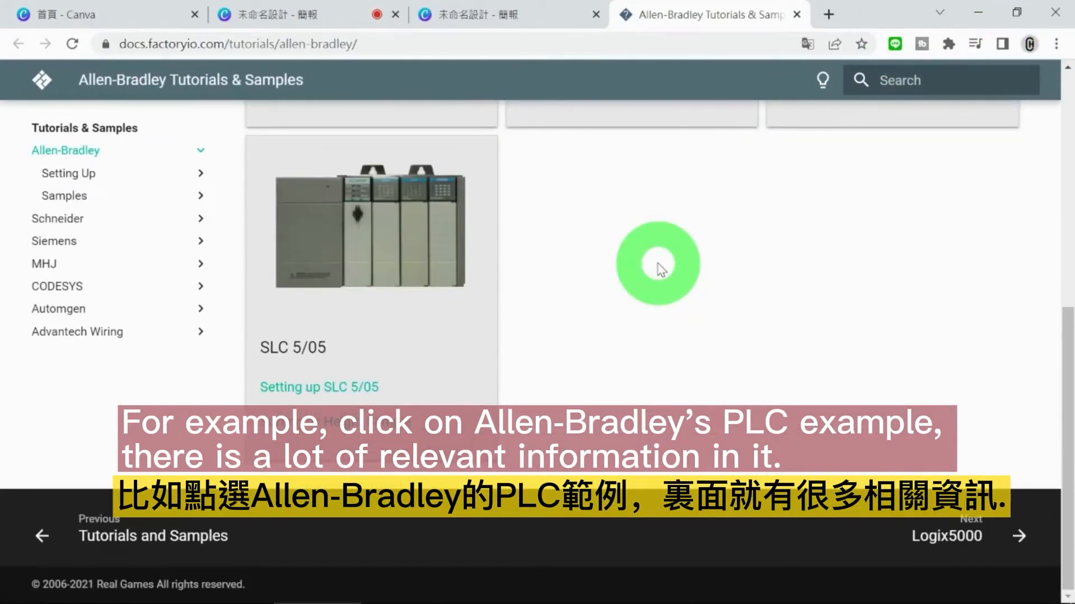
{"action": "scroll", "coordinate": [660, 263], "scroll_direction": "up", "scroll_amount": 8}
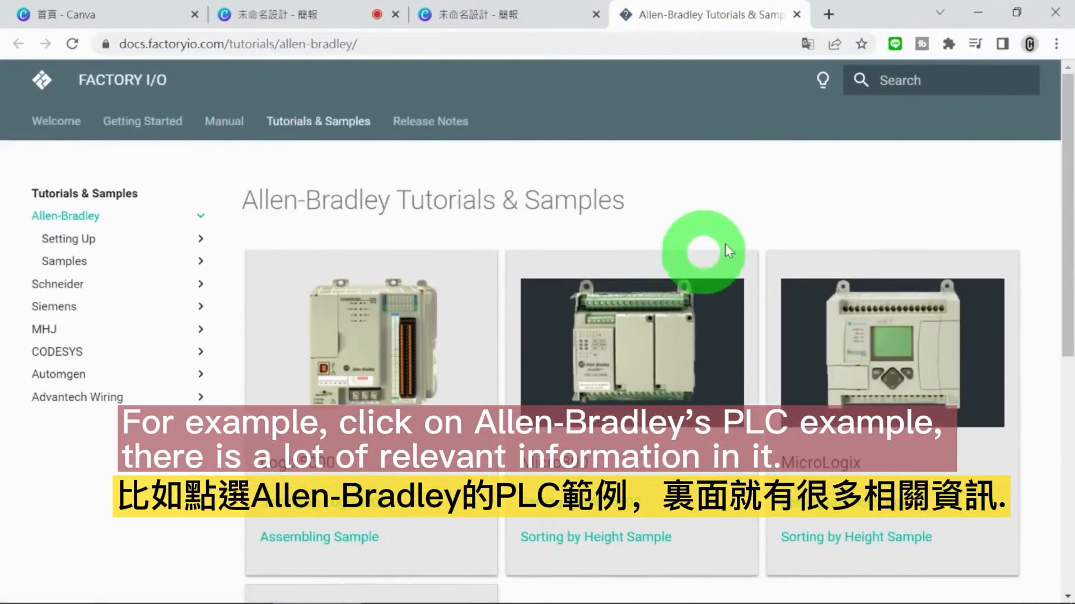
{"action": "left_click", "coordinate": [977, 11]}
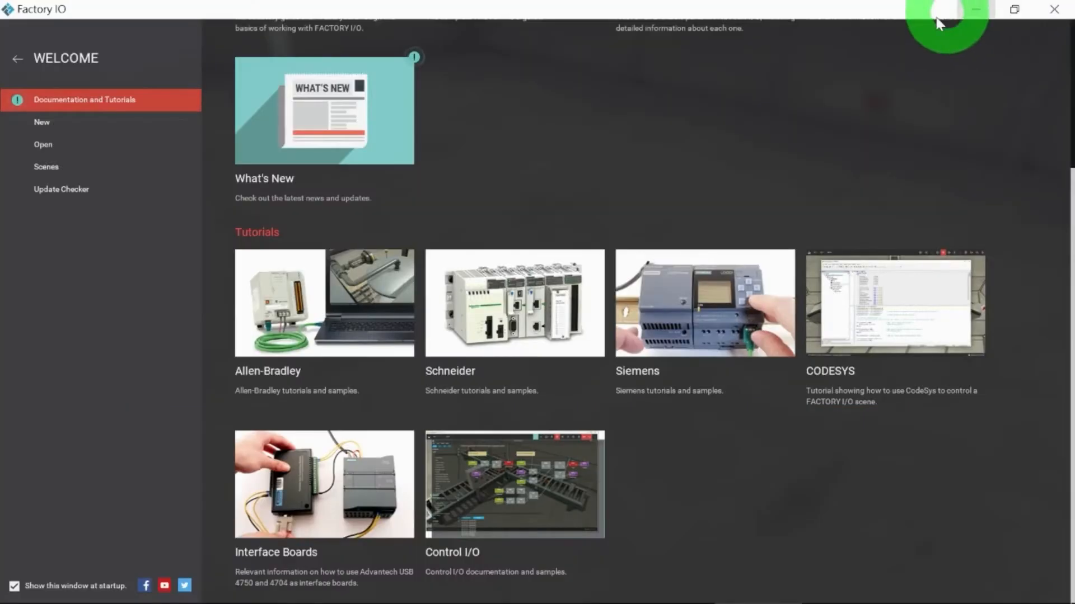
Step: Open What's New from the welcome page, read through the online release notes and return to Factory I/O
{"action": "scroll", "coordinate": [381, 109], "scroll_direction": "up", "scroll_amount": 3}
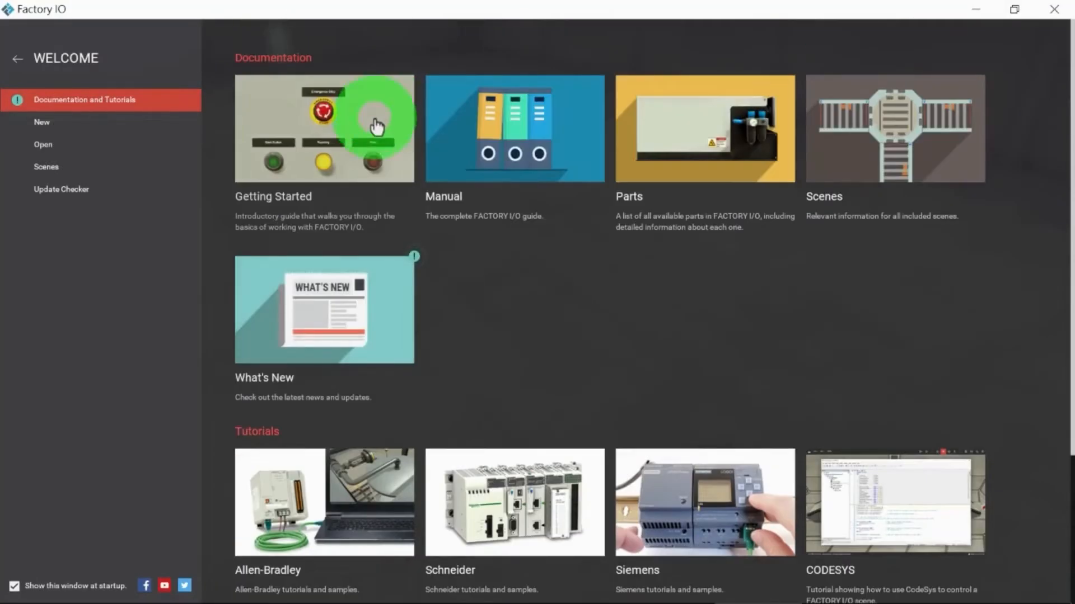
{"action": "left_click", "coordinate": [383, 319]}
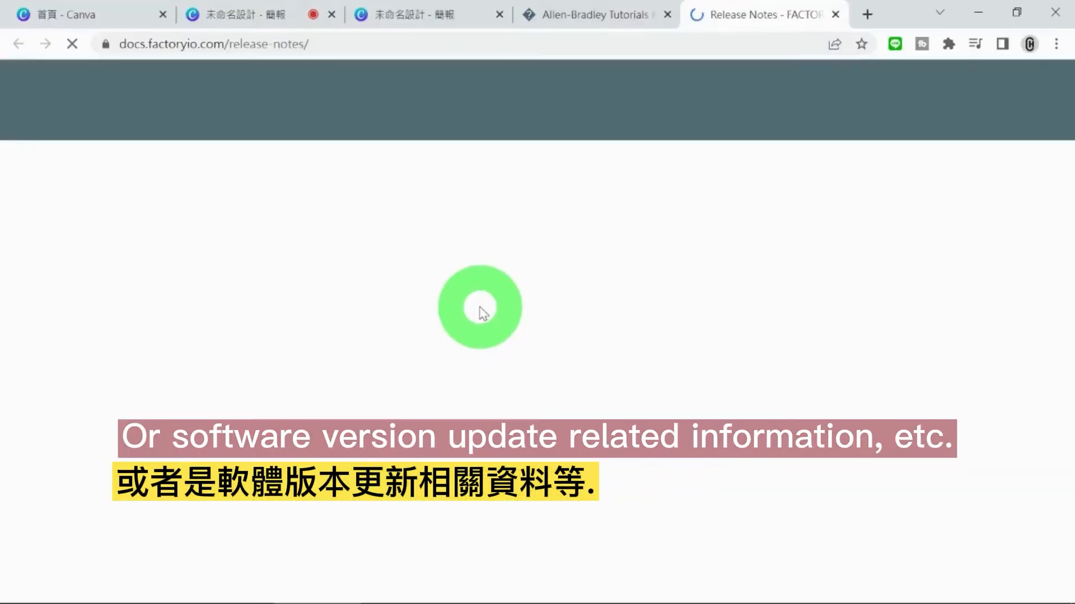
{"action": "scroll", "coordinate": [481, 305], "scroll_direction": "down", "scroll_amount": 2}
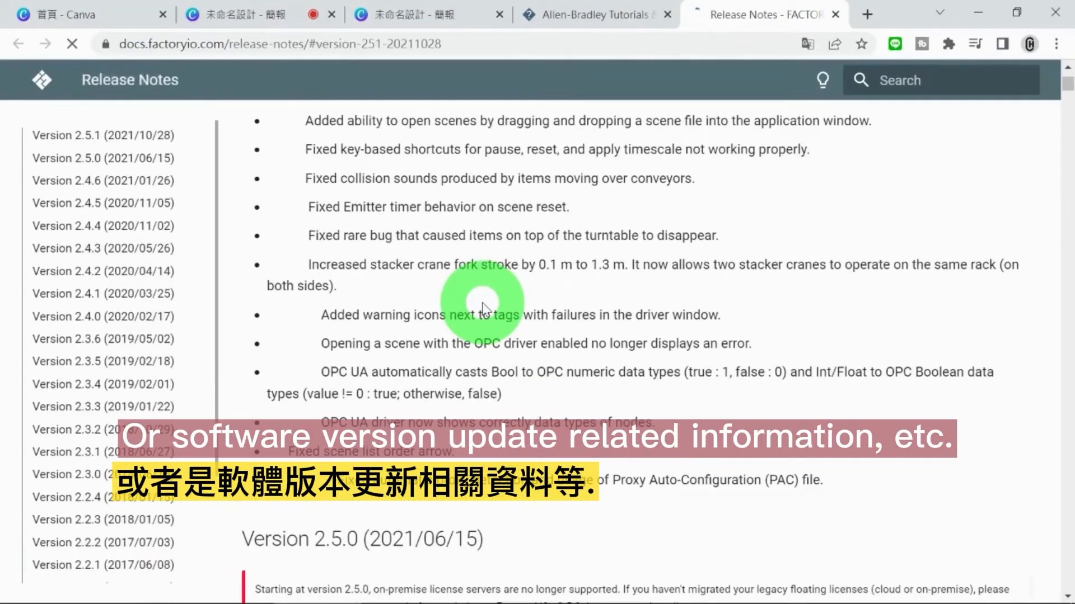
{"action": "scroll", "coordinate": [483, 307], "scroll_direction": "down", "scroll_amount": 5}
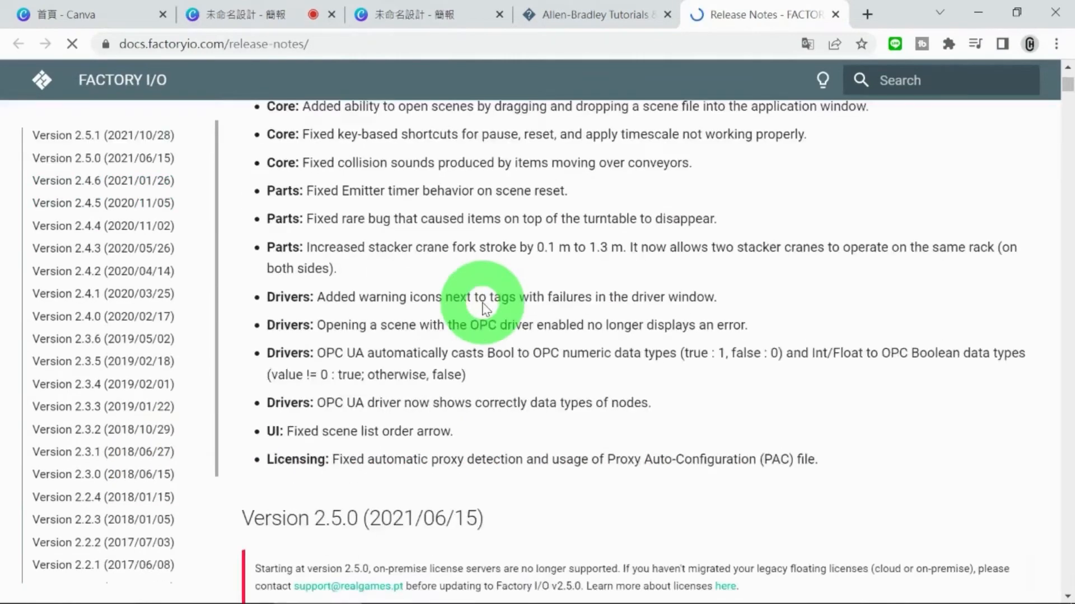
{"action": "scroll", "coordinate": [484, 308], "scroll_direction": "down", "scroll_amount": 10}
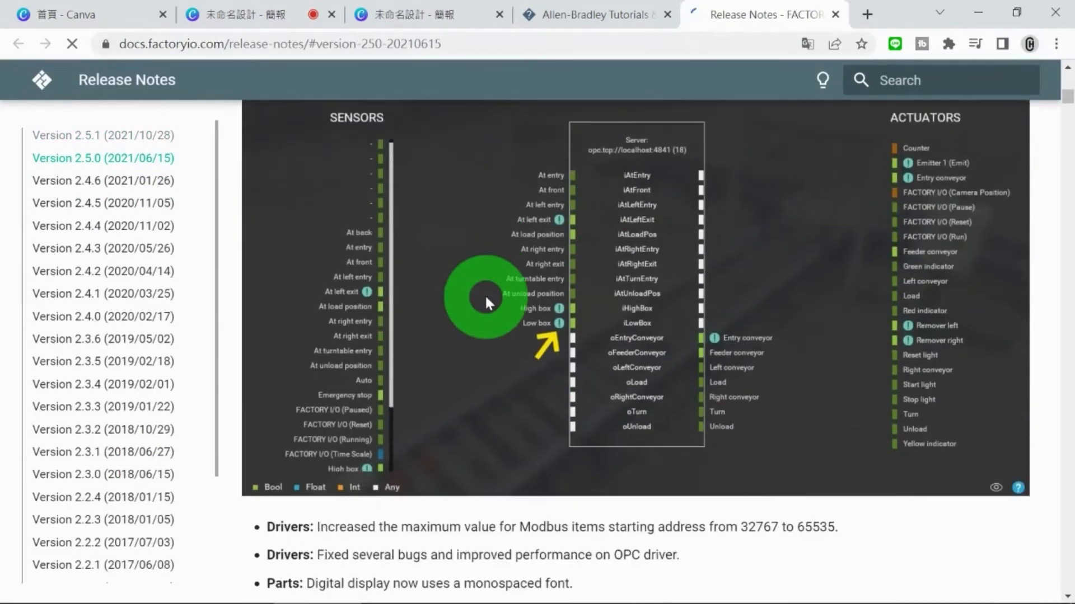
{"action": "scroll", "coordinate": [622, 330], "scroll_direction": "down", "scroll_amount": 12}
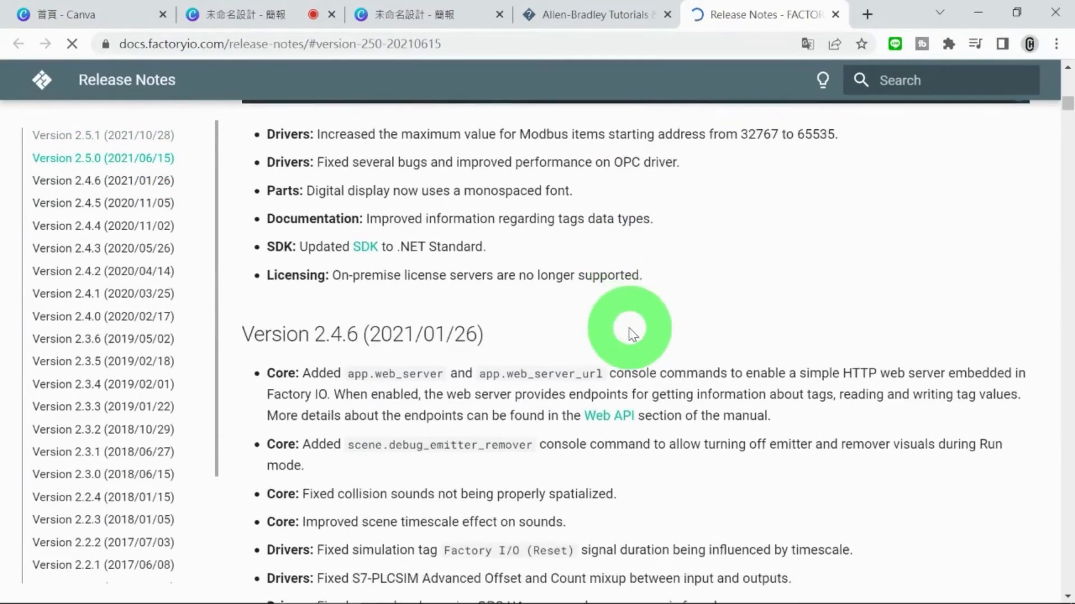
{"action": "scroll", "coordinate": [631, 332], "scroll_direction": "down", "scroll_amount": 6}
{"action": "scroll", "coordinate": [631, 331], "scroll_direction": "up", "scroll_amount": 15}
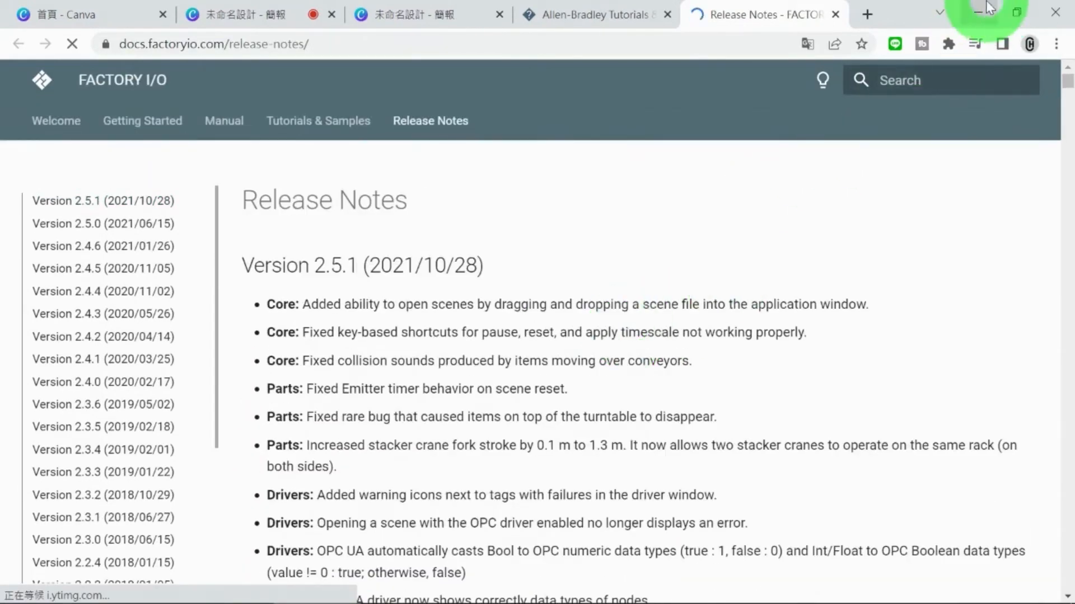
{"action": "left_click", "coordinate": [977, 11]}
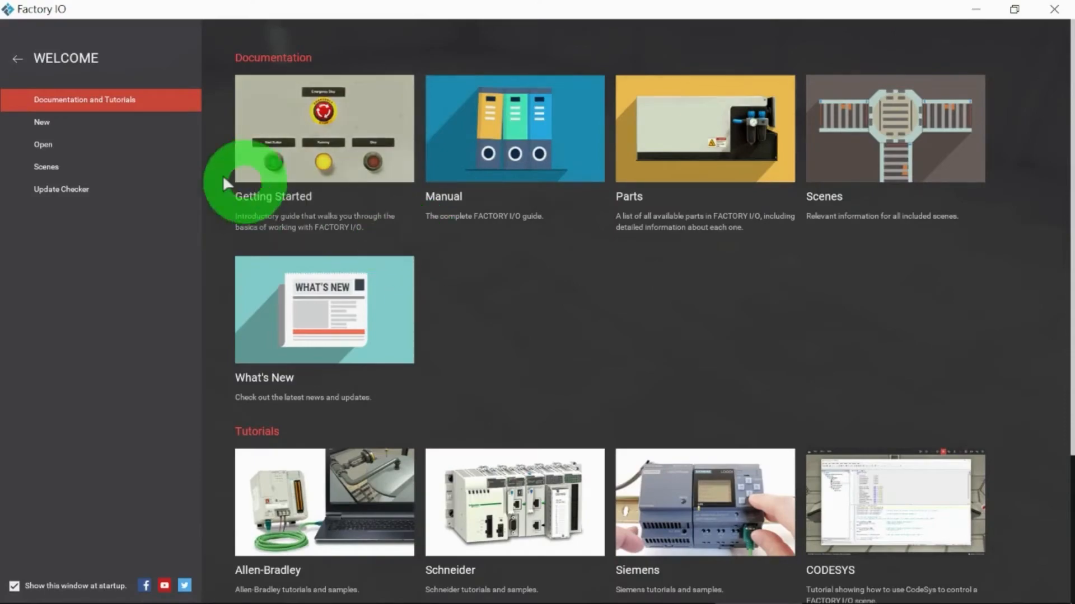
Step: Create a new scene, look around the empty 3D factory hall, and revisit the welcome page before returning to the scene
{"action": "left_click", "coordinate": [43, 122]}
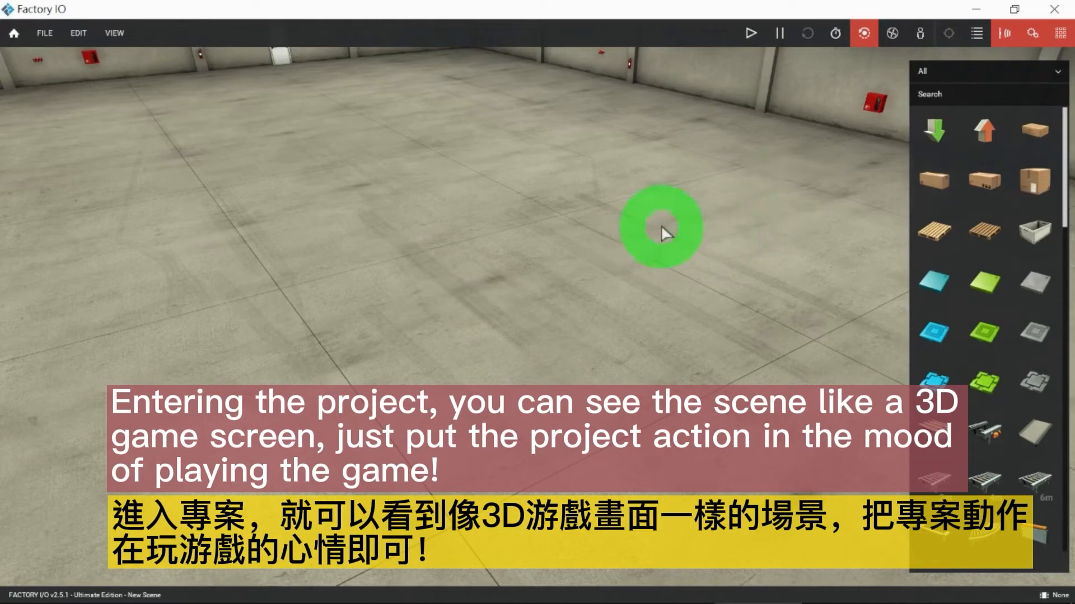
{"action": "right_click_drag", "start_coordinate": [662, 227], "coordinate": [582, 292]}
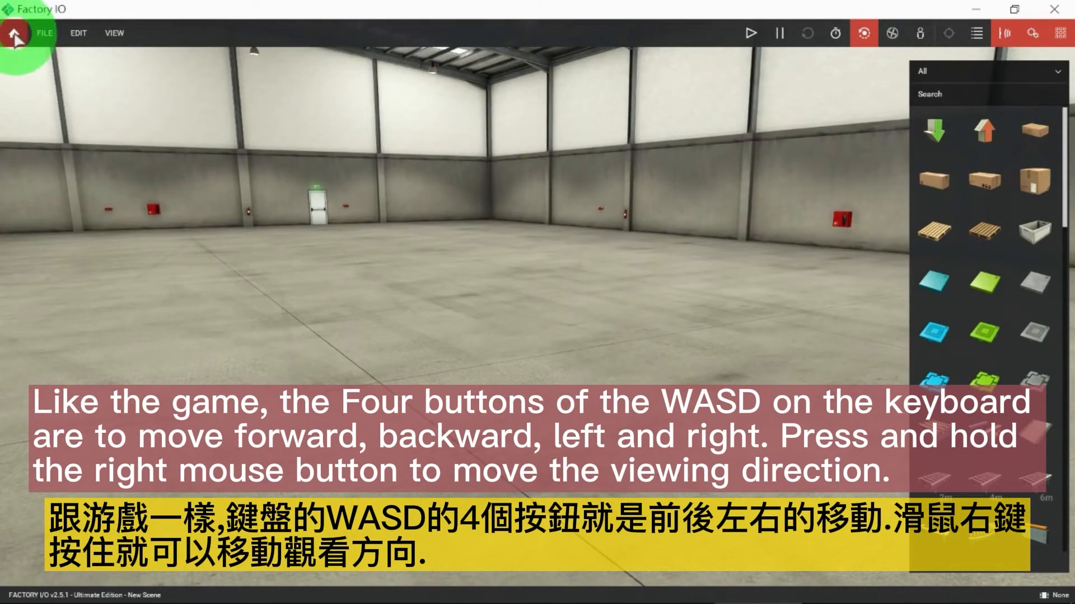
{"action": "left_click", "coordinate": [14, 36]}
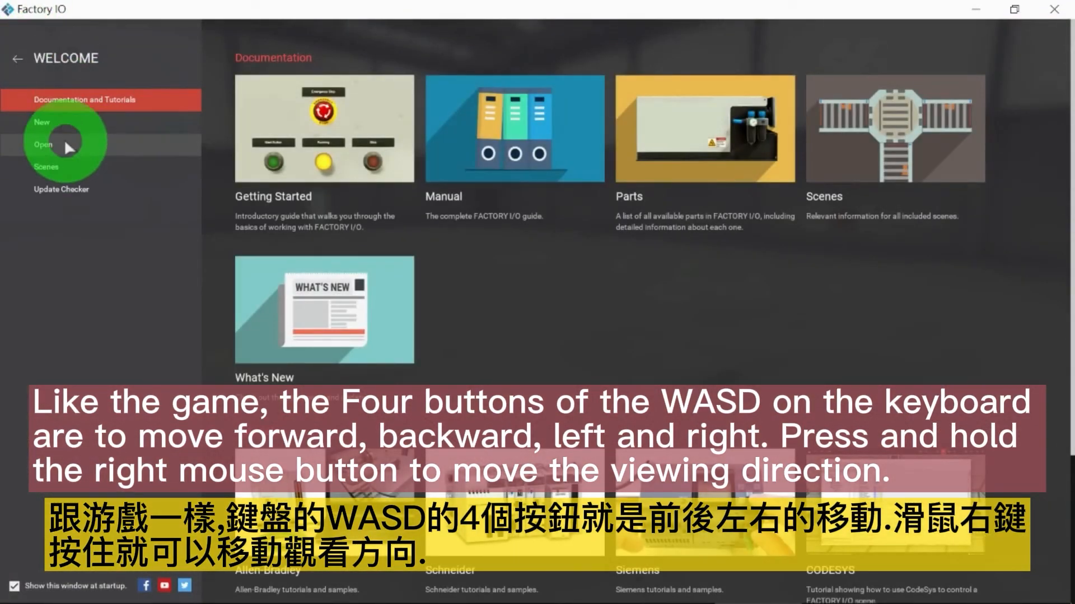
{"action": "left_click", "coordinate": [16, 59]}
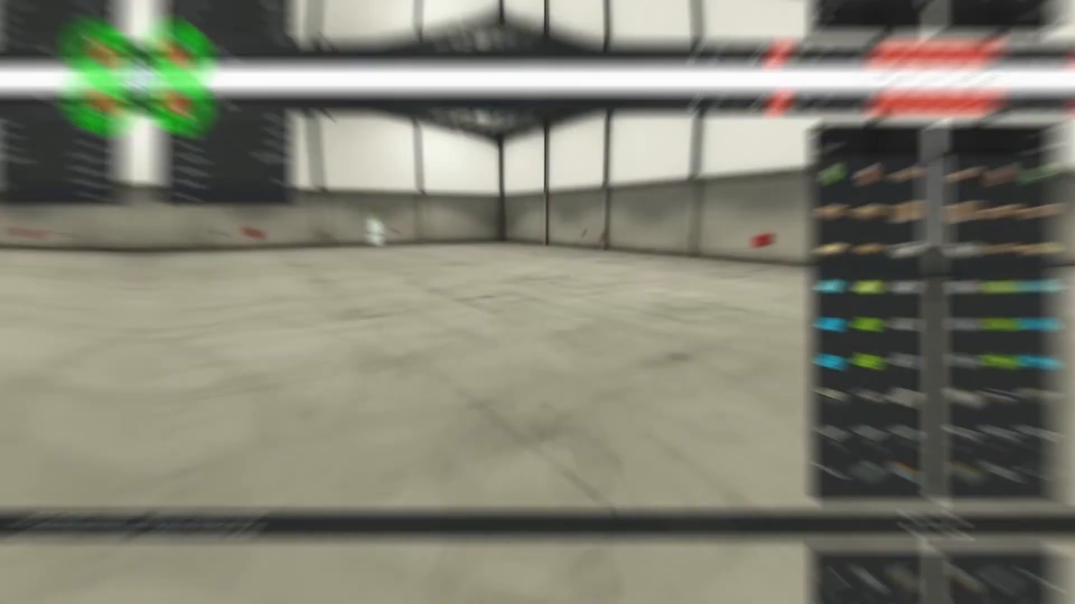
Step: Open the program options and review the Video, Audio, Controls, Instructor and Licensing settings
{"action": "left_click", "coordinate": [41, 31]}
{"action": "left_click", "coordinate": [69, 122]}
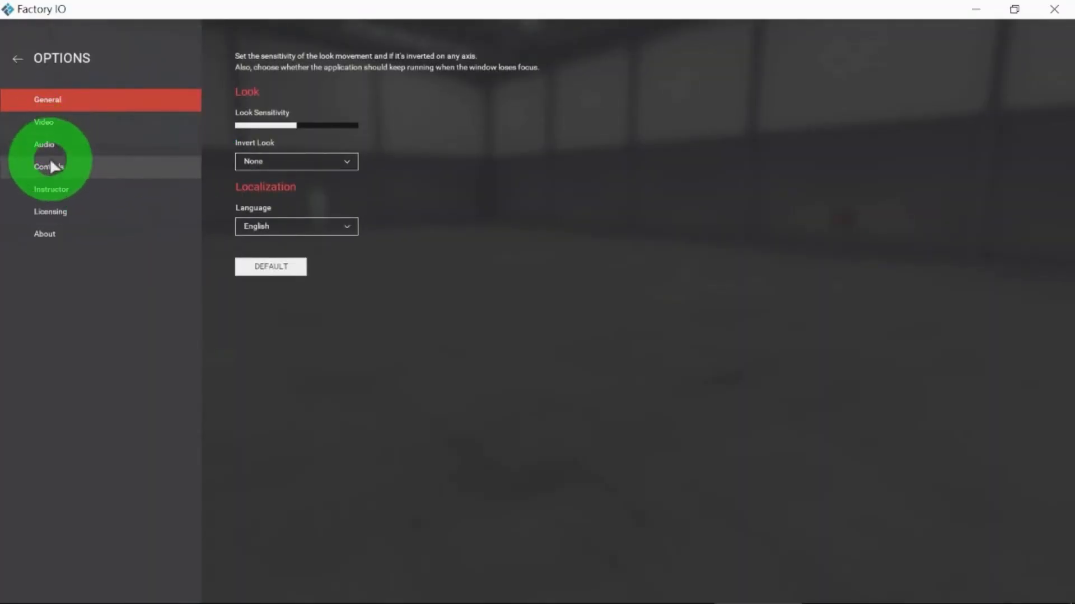
{"action": "left_click", "coordinate": [47, 123]}
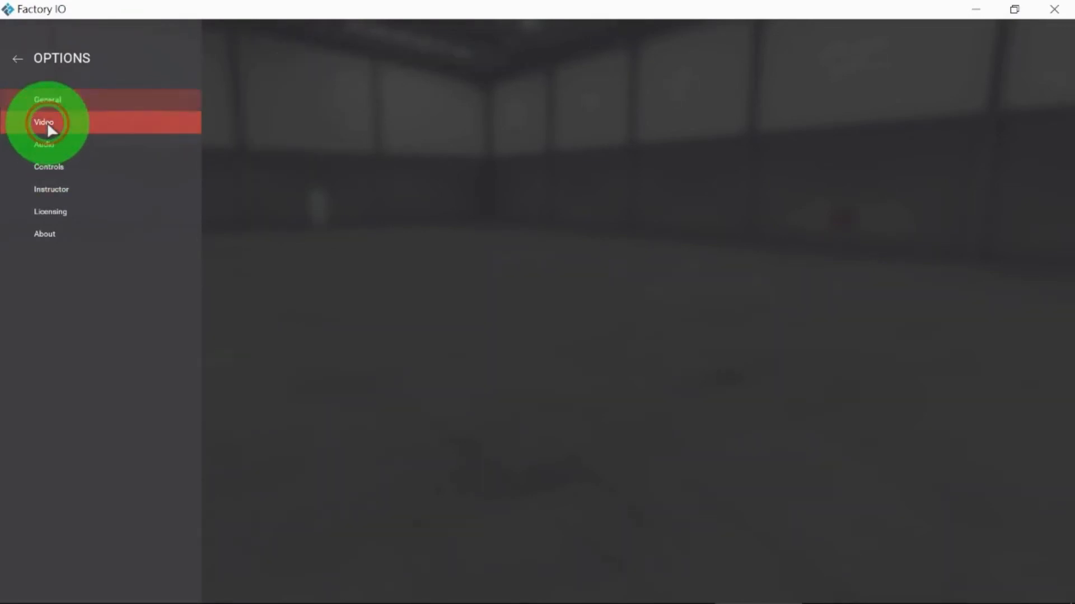
{"action": "left_click", "coordinate": [44, 145]}
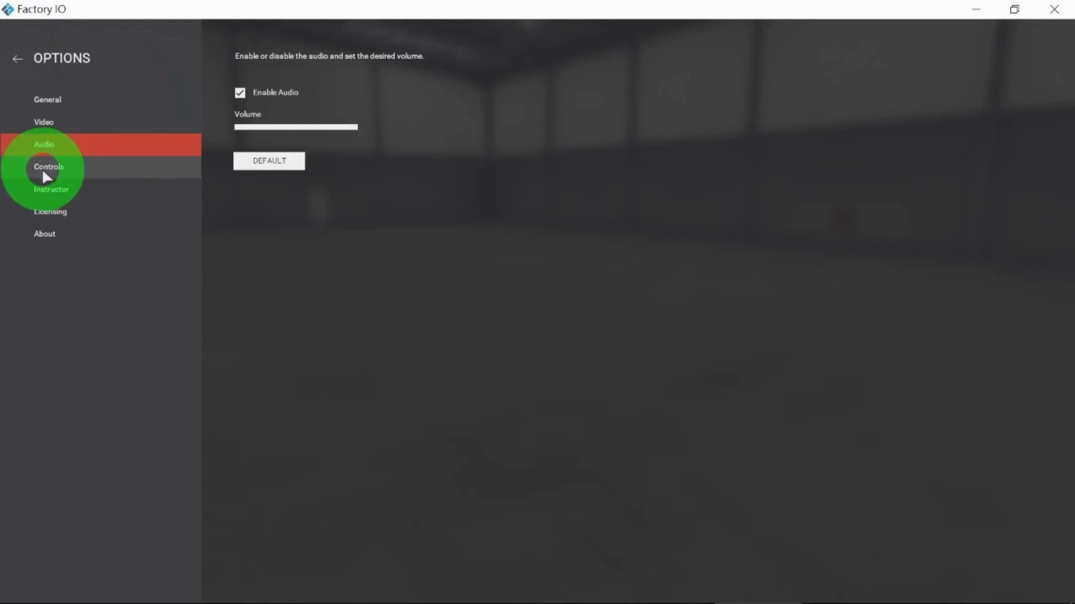
{"action": "left_click", "coordinate": [44, 173]}
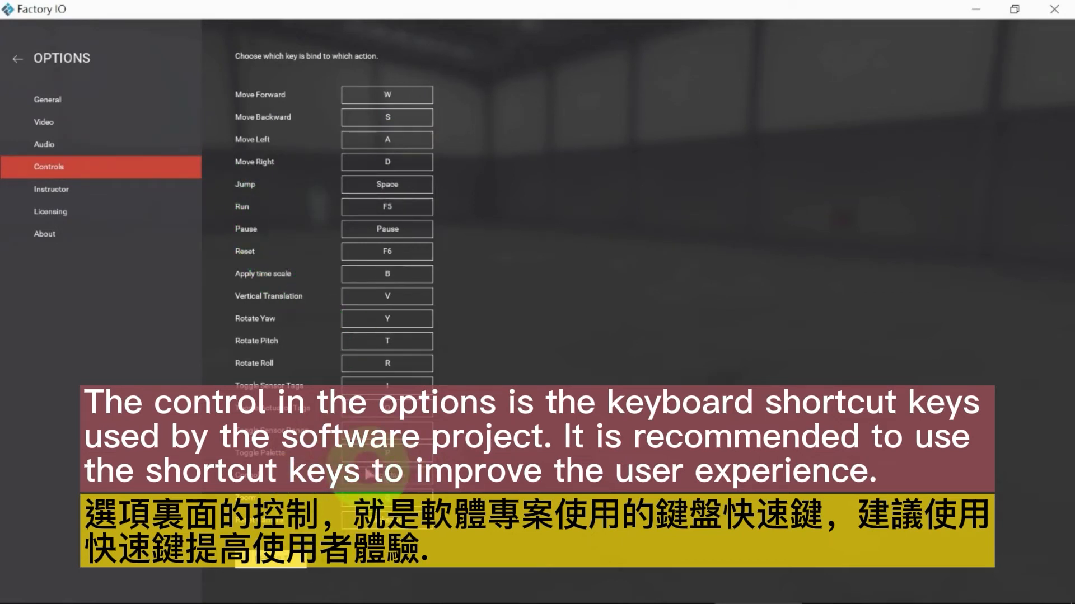
{"action": "left_click", "coordinate": [60, 189]}
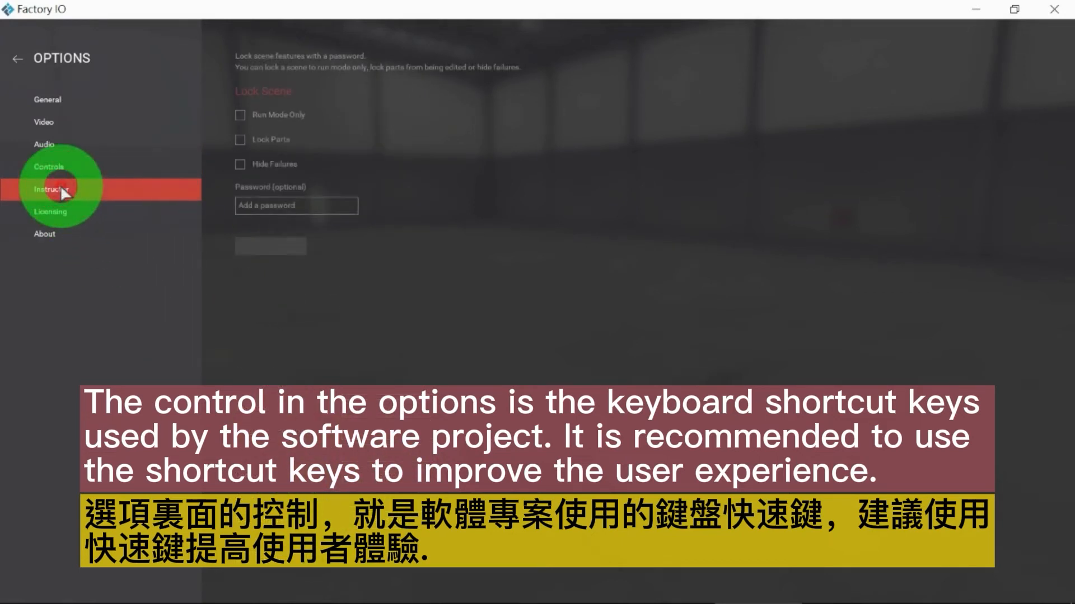
{"action": "left_click", "coordinate": [65, 222]}
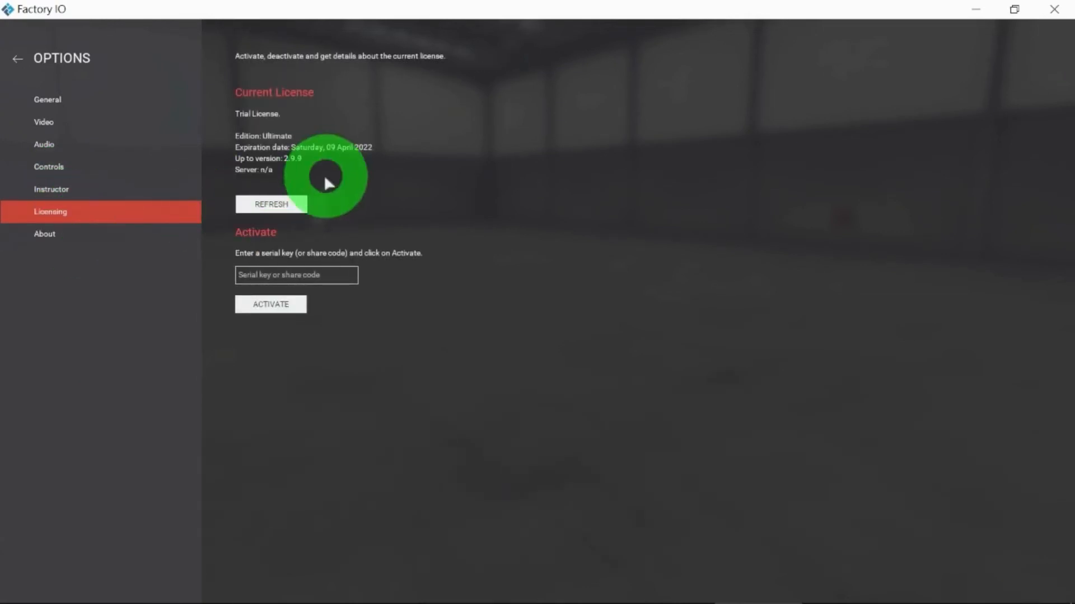
Step: View the About information, close the program options and look around the empty factory hall
{"action": "left_click", "coordinate": [49, 232]}
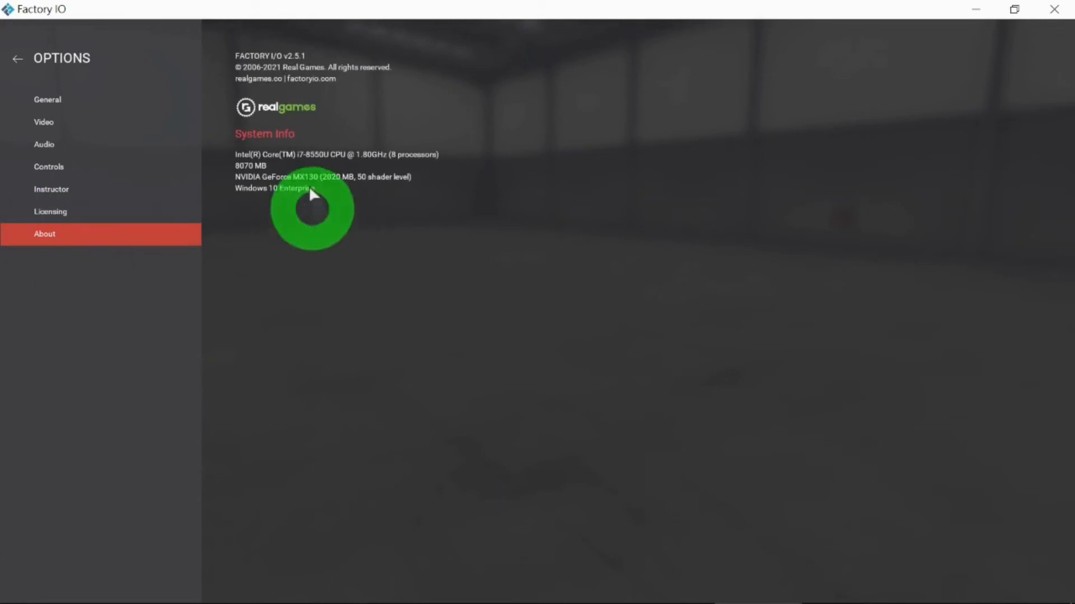
{"action": "left_click", "coordinate": [17, 59]}
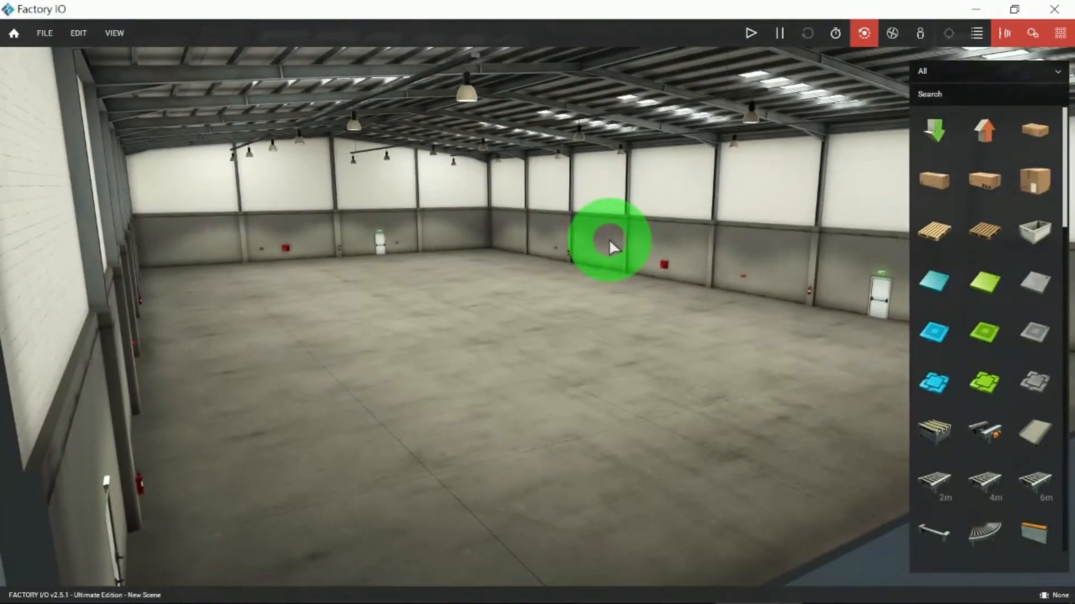
{"action": "scroll", "coordinate": [609, 240], "scroll_direction": "up", "scroll_amount": 5}
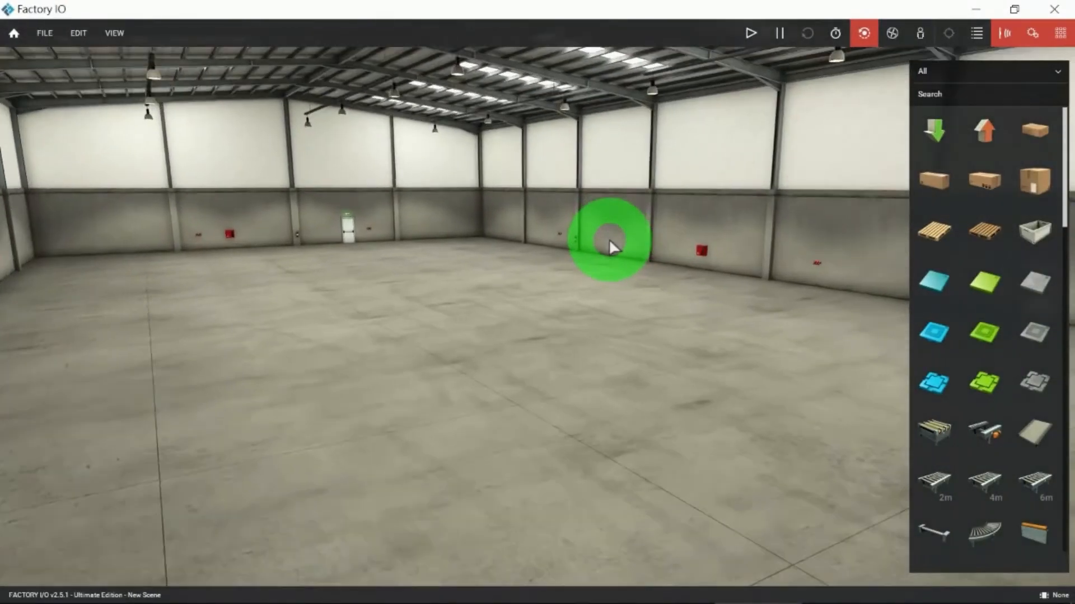
{"action": "scroll", "coordinate": [609, 240], "scroll_direction": "up", "scroll_amount": 3}
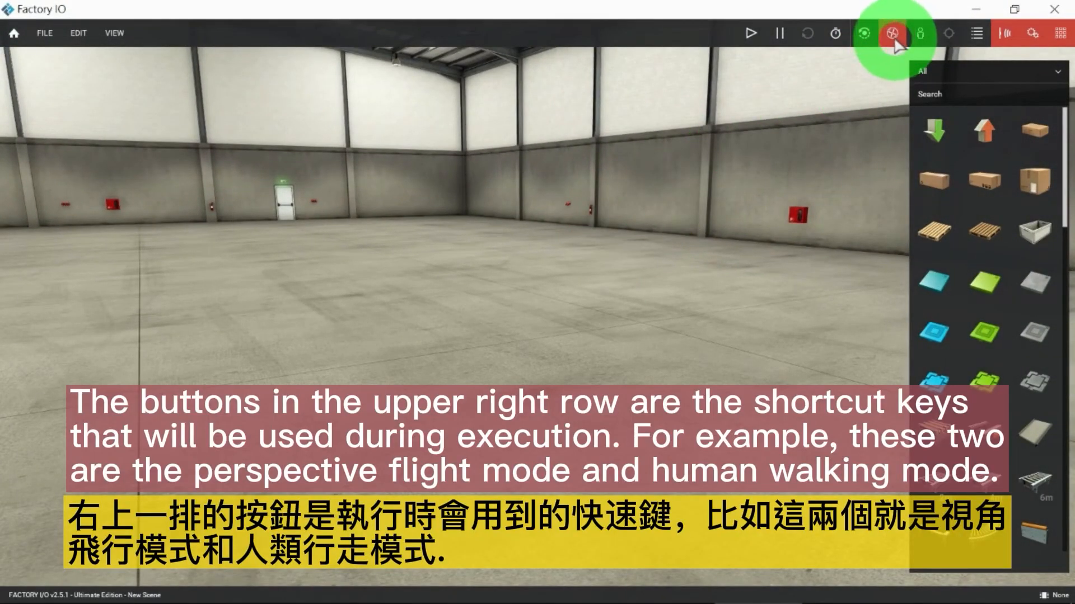
Step: Switch to the human walking camera, look up toward the hall's roof, and toggle the parts toolbox off and on
{"action": "left_click", "coordinate": [919, 33]}
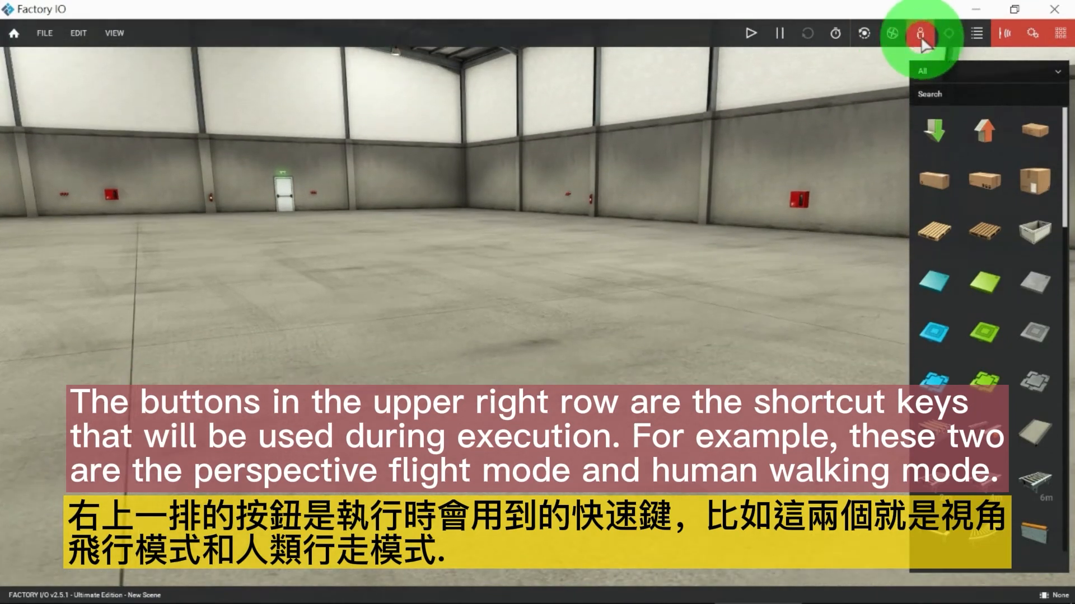
{"action": "right_click_drag", "start_coordinate": [669, 212], "coordinate": [536, 310]}
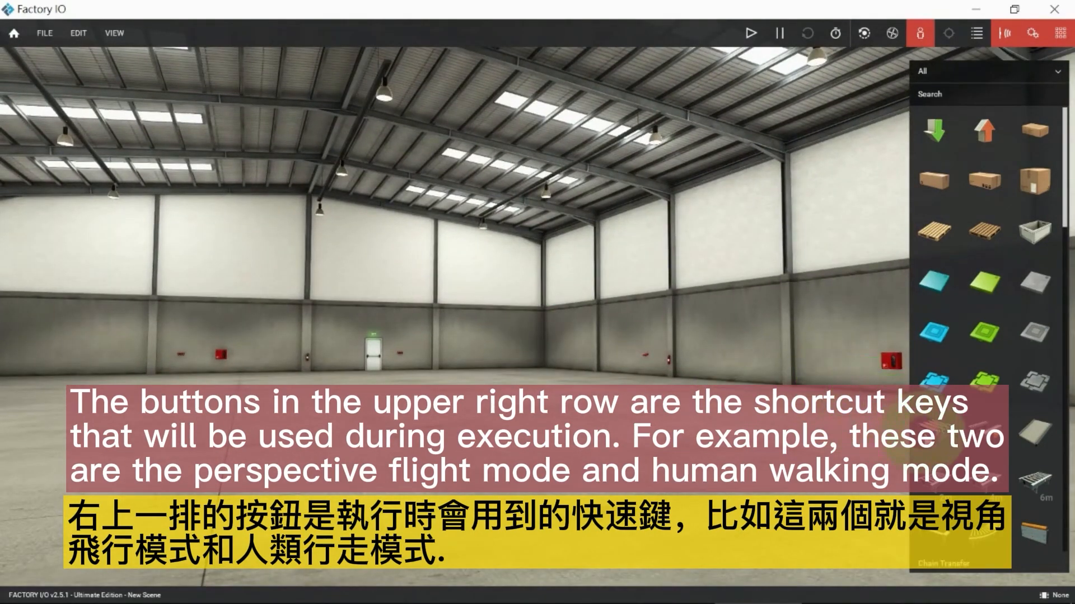
{"action": "left_click", "coordinate": [1060, 33]}
{"action": "left_click", "coordinate": [1059, 34]}
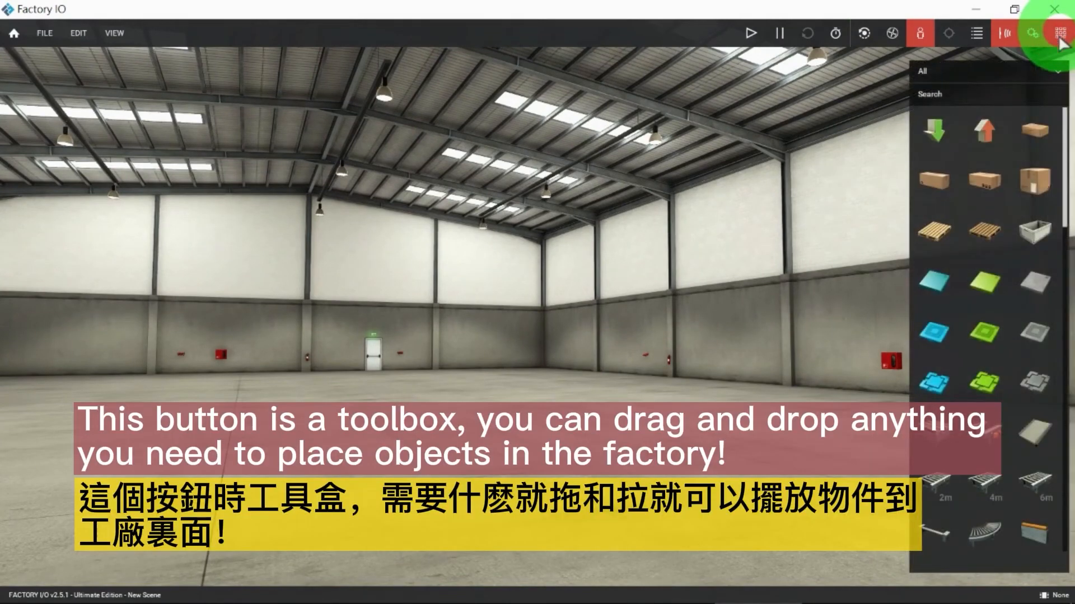
Step: Place a chain transfer on the factory floor and toggle its actuator tags off and on
{"action": "left_click_drag", "start_coordinate": [977, 395], "coordinate": [559, 448]}
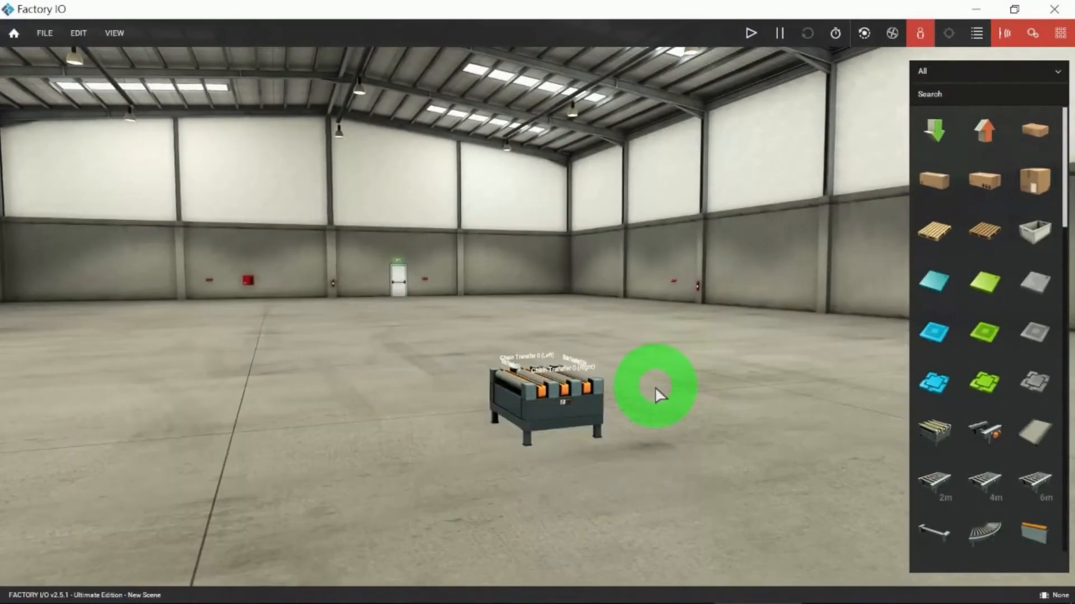
{"action": "scroll", "coordinate": [655, 393], "scroll_direction": "up", "scroll_amount": 2}
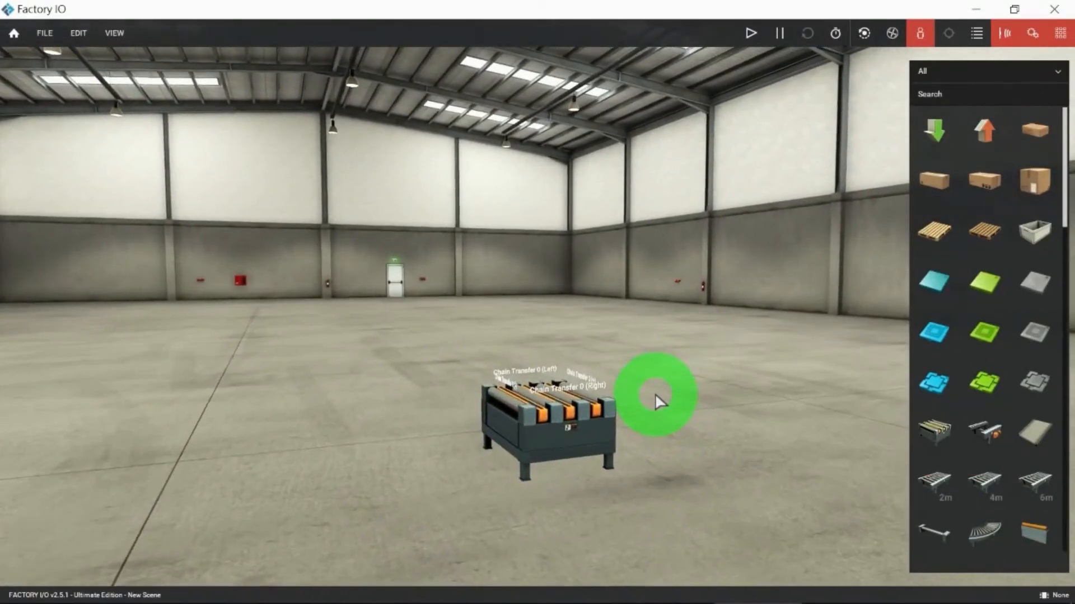
{"action": "scroll", "coordinate": [687, 390], "scroll_direction": "up", "scroll_amount": 3}
{"action": "right_click_drag", "start_coordinate": [691, 398], "coordinate": [591, 305]}
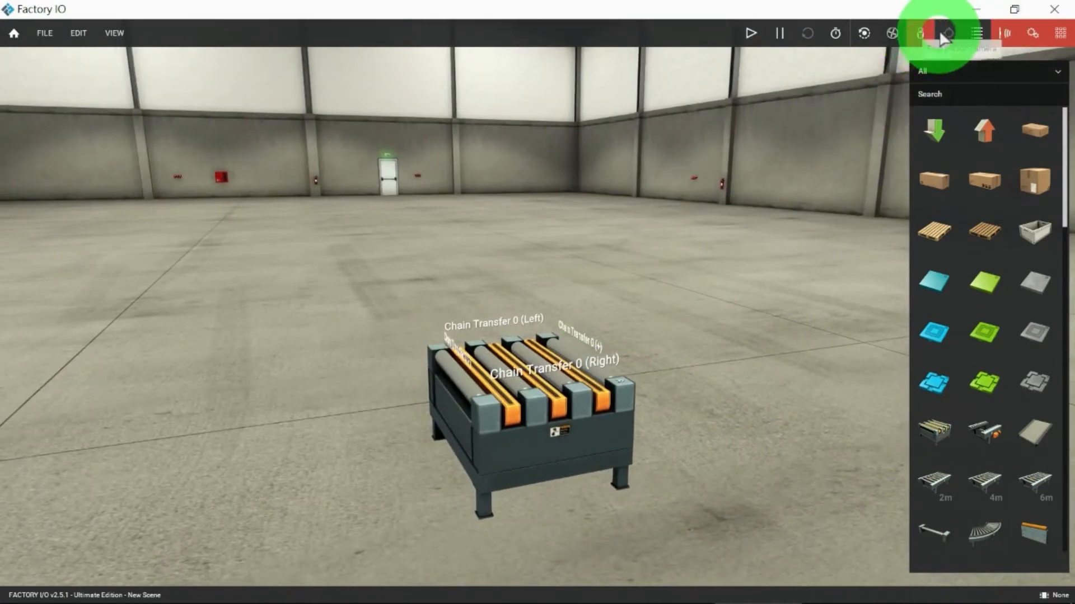
{"action": "left_click", "coordinate": [1033, 33]}
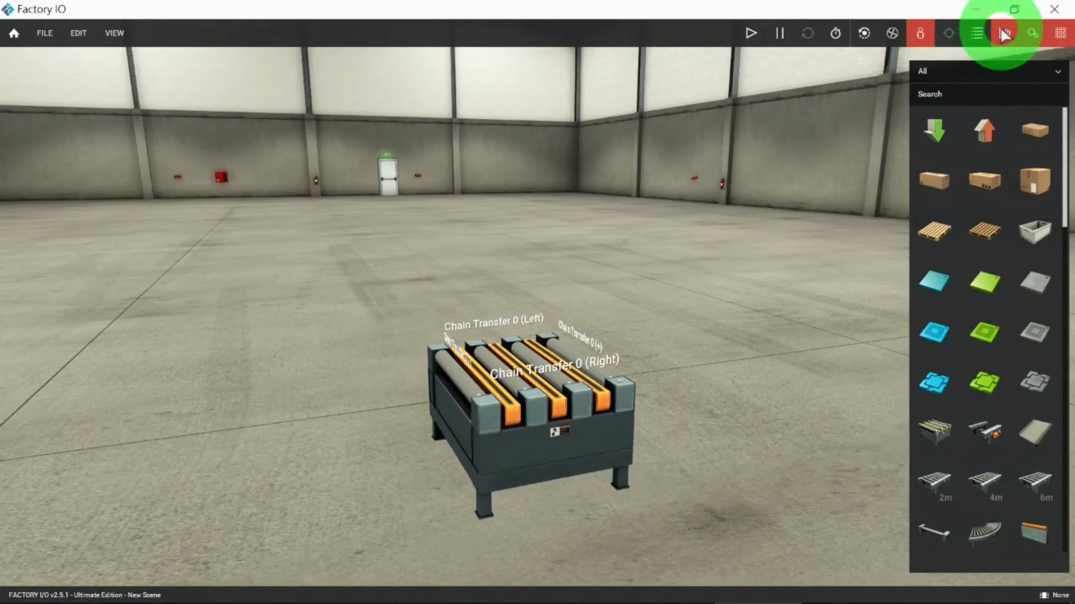
Step: Open the camera list and save a distant view of the chain transfer as a camera position
{"action": "left_click", "coordinate": [950, 35]}
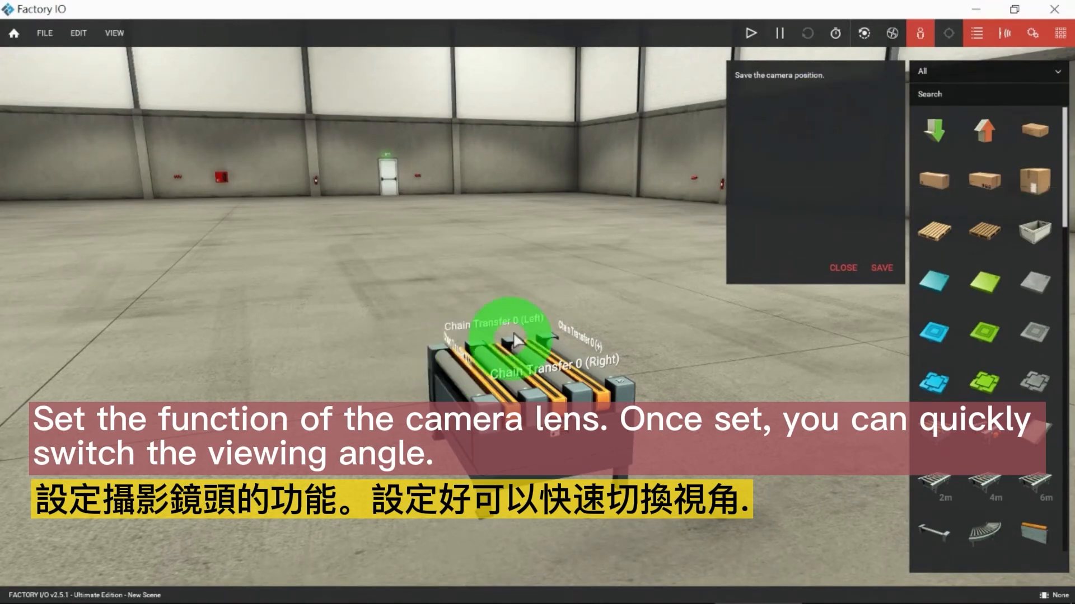
{"action": "scroll", "coordinate": [554, 298], "scroll_direction": "down", "scroll_amount": 4}
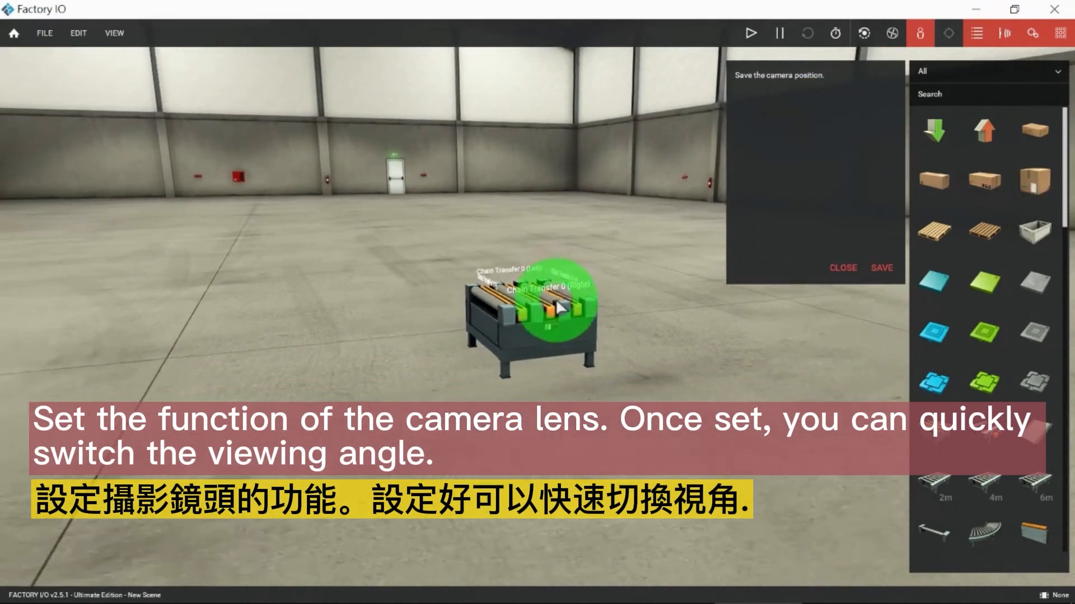
{"action": "scroll", "coordinate": [555, 300], "scroll_direction": "down", "scroll_amount": 4}
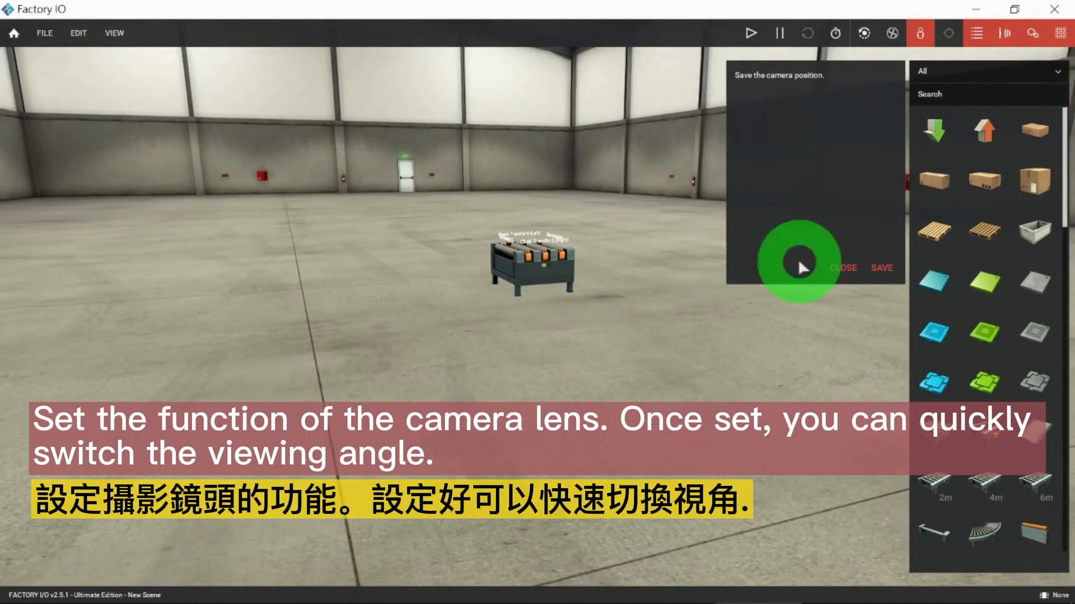
{"action": "left_click", "coordinate": [878, 271]}
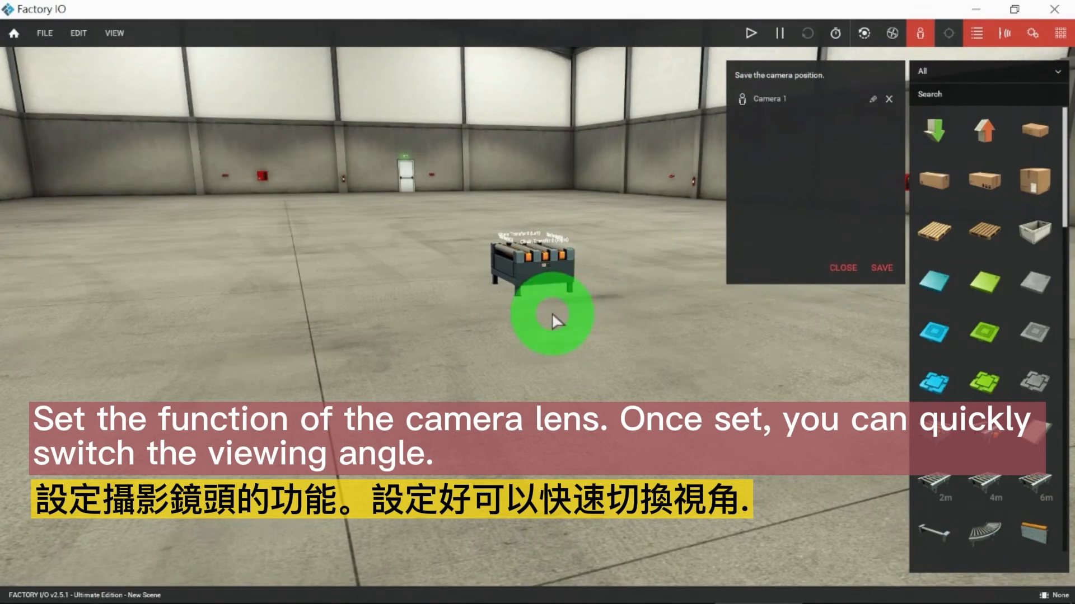
Step: Save a closer, rotated view of the chain transfer as a second camera, and switch between Camera 1 and Camera 2
{"action": "scroll", "coordinate": [552, 313], "scroll_direction": "up", "scroll_amount": 5}
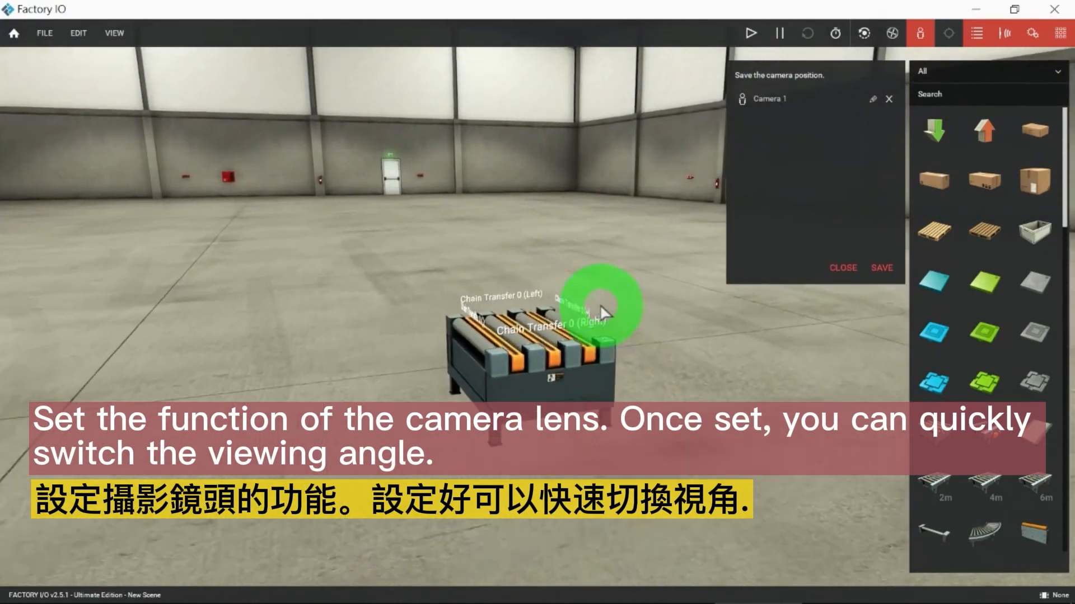
{"action": "right_click_drag", "start_coordinate": [599, 307], "coordinate": [538, 316]}
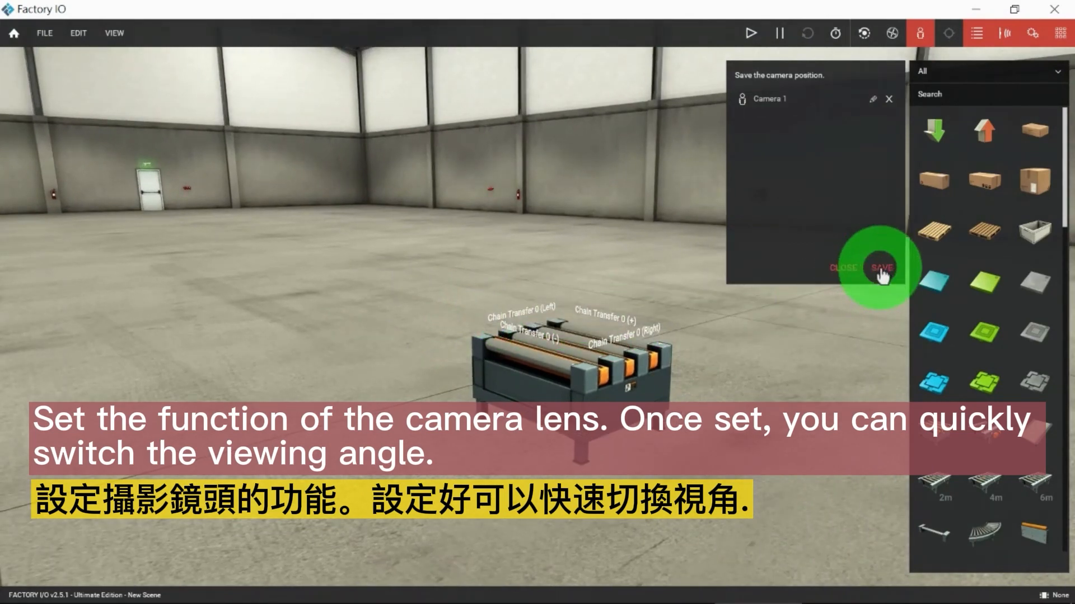
{"action": "left_click", "coordinate": [785, 99]}
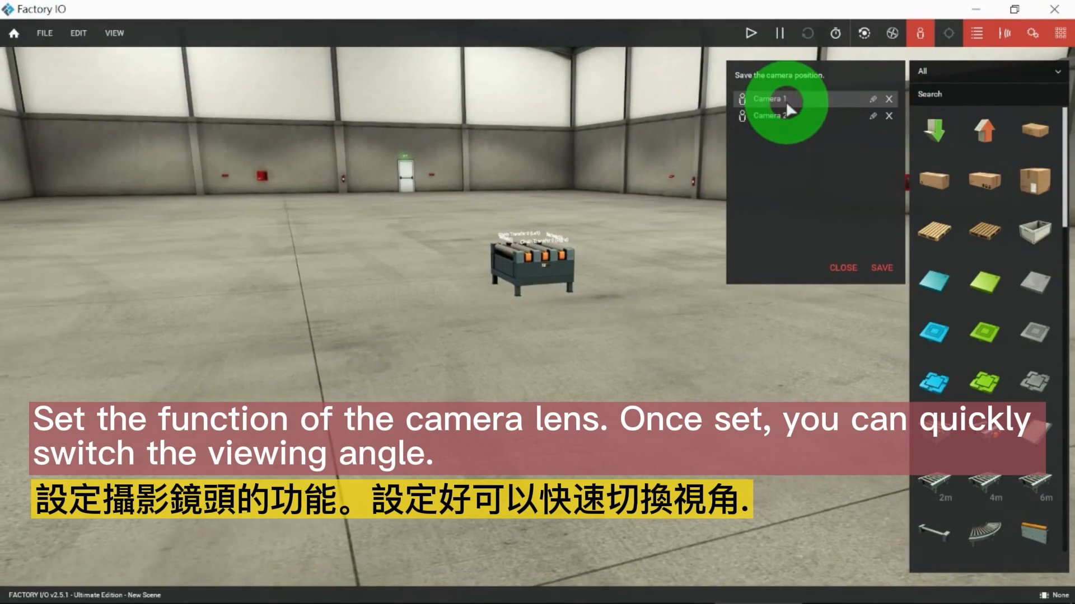
{"action": "left_click", "coordinate": [777, 117]}
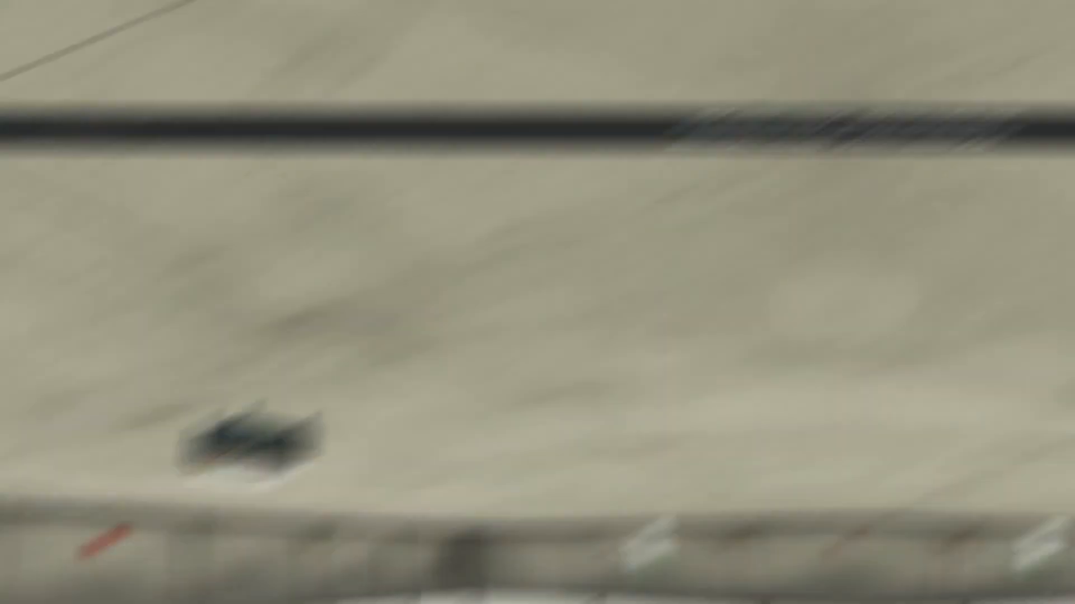
Step: Run the simulation in the orbit camera view, look around the chain transfer, and pause and stop the simulation
{"action": "left_click", "coordinate": [751, 33]}
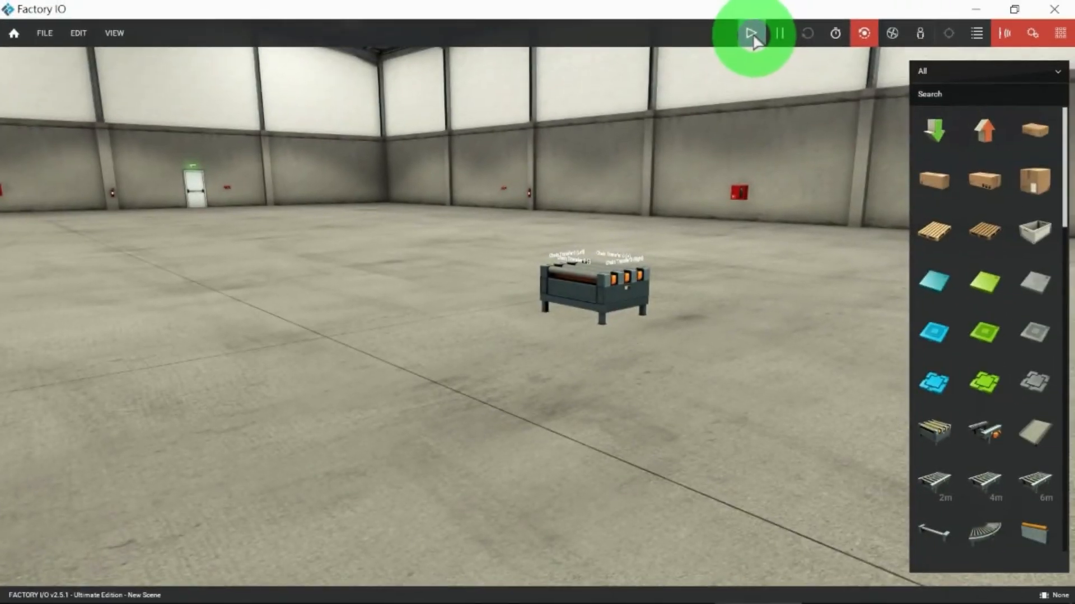
{"action": "right_click_drag", "start_coordinate": [718, 173], "coordinate": [710, 346]}
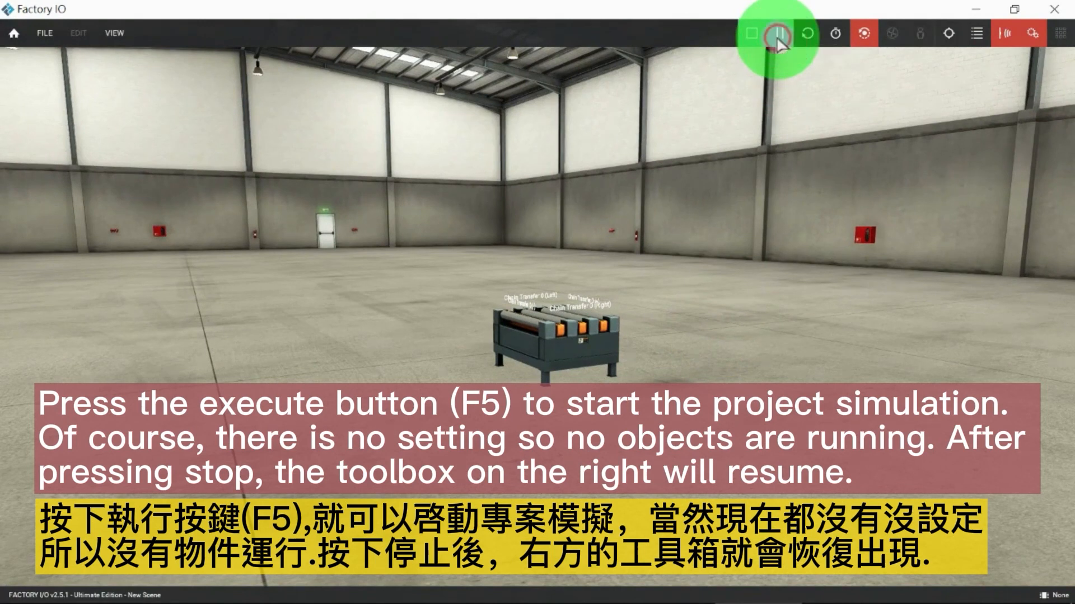
{"action": "left_click", "coordinate": [752, 35]}
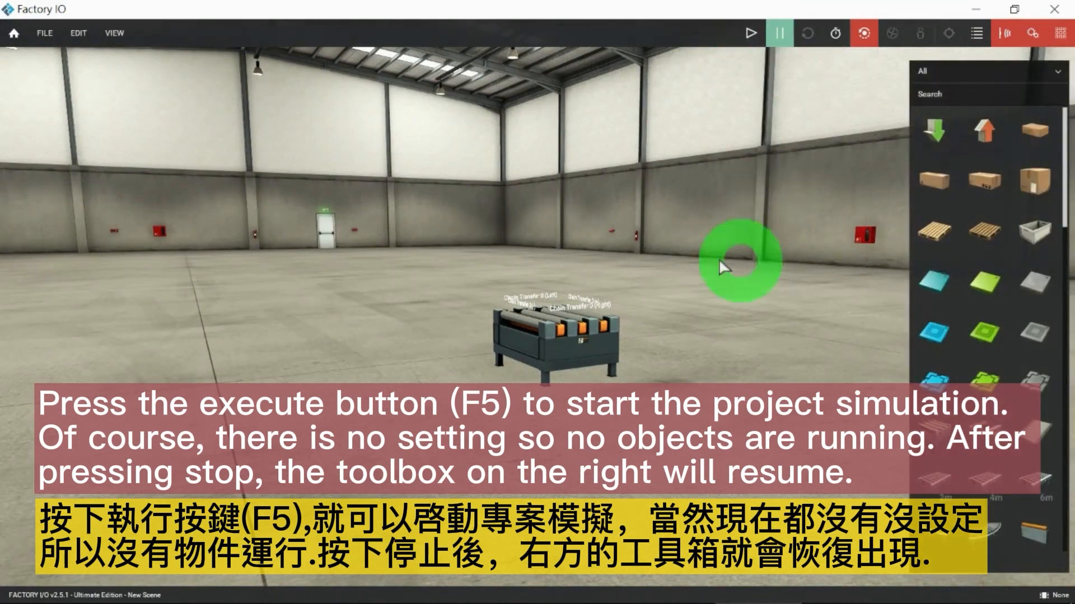